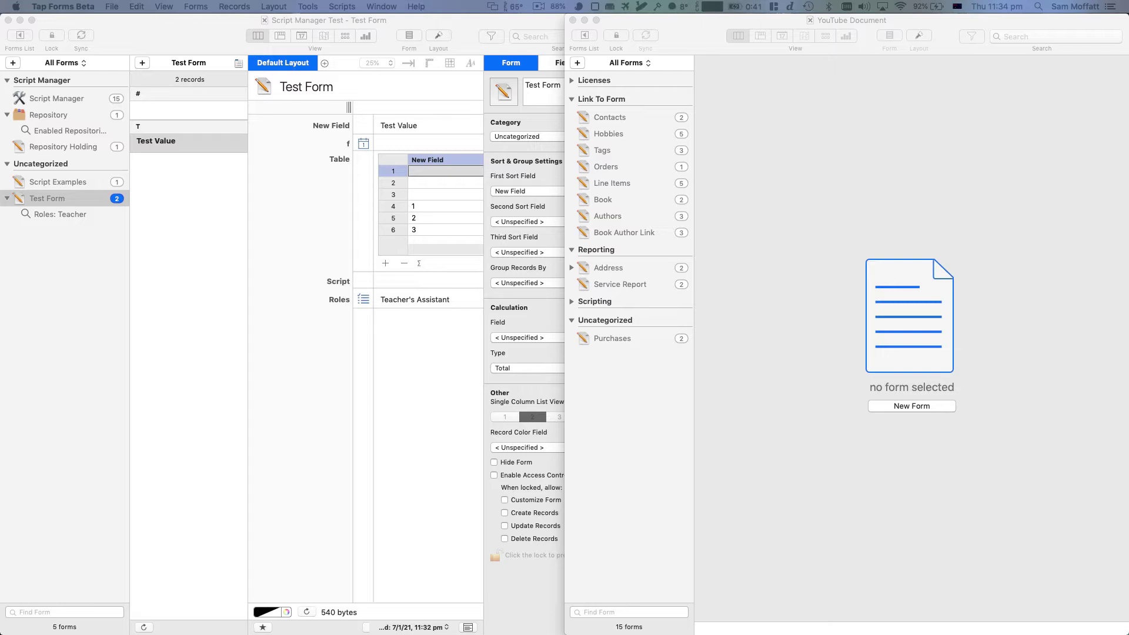
Copy a record link to Frank Herbert in the YouTube Document's Authors form with Edit > Copy Record Link.
click(787, 215)
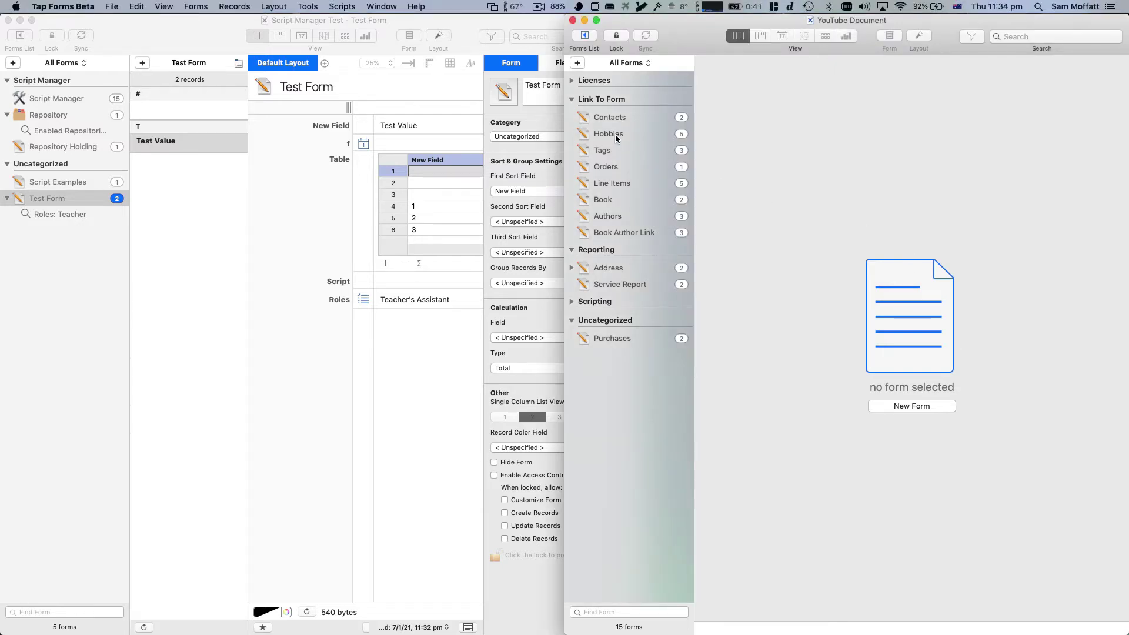
click(617, 218)
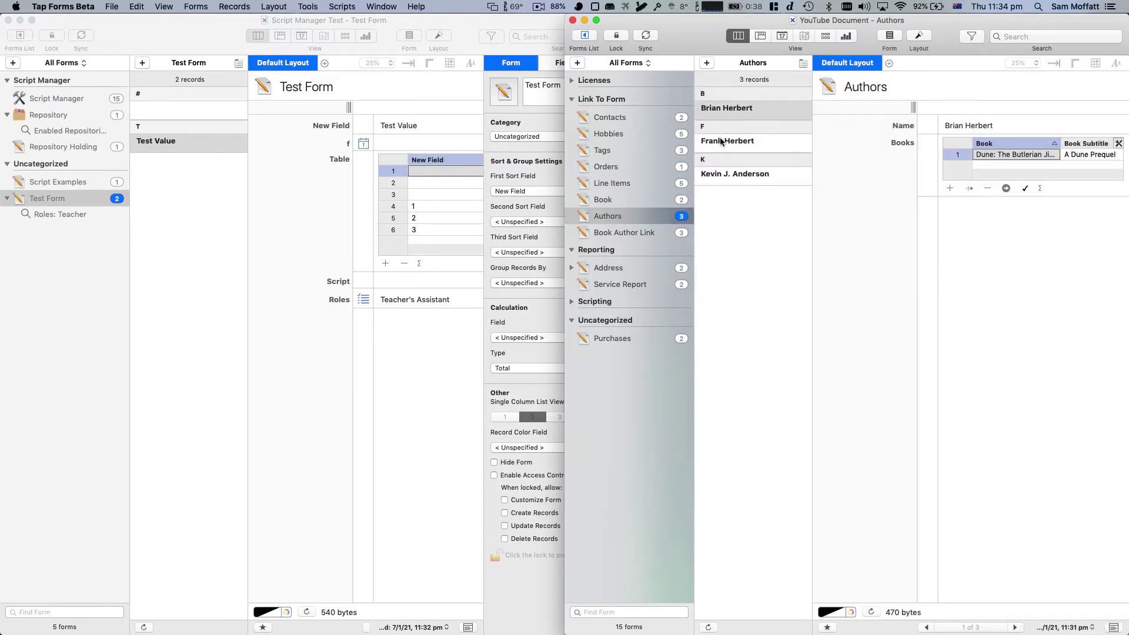
click(721, 142)
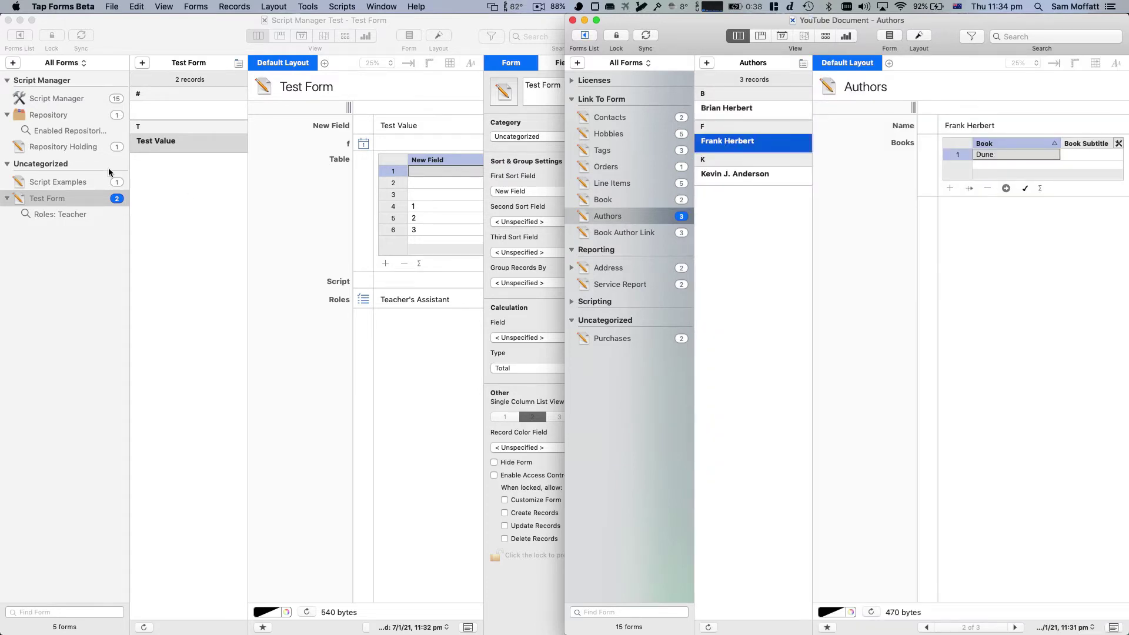
click(136, 7)
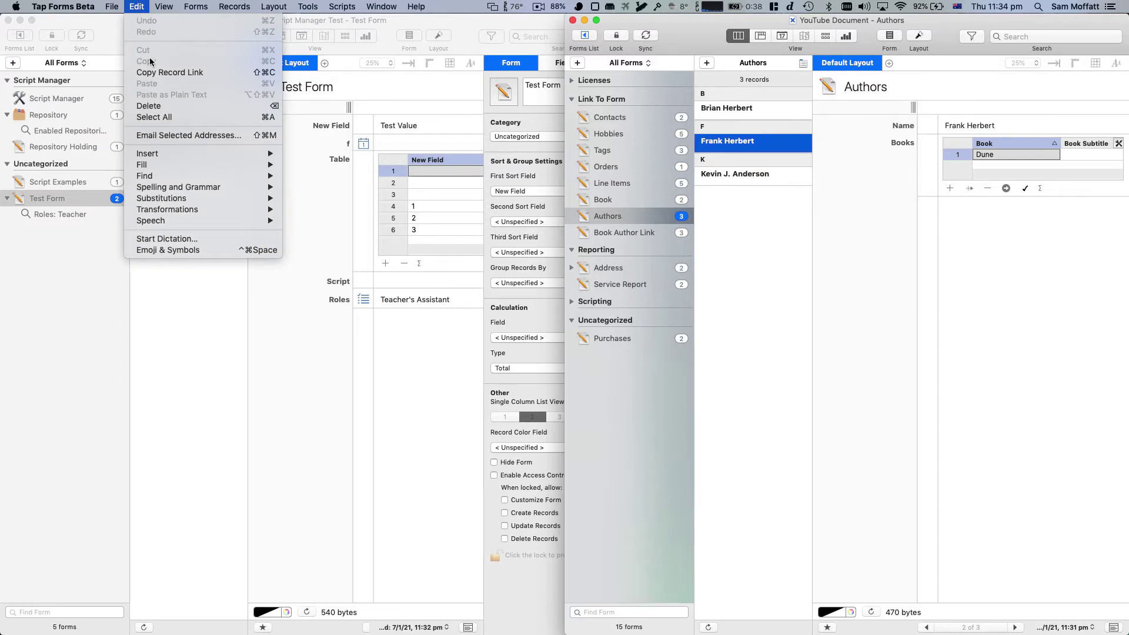
click(162, 73)
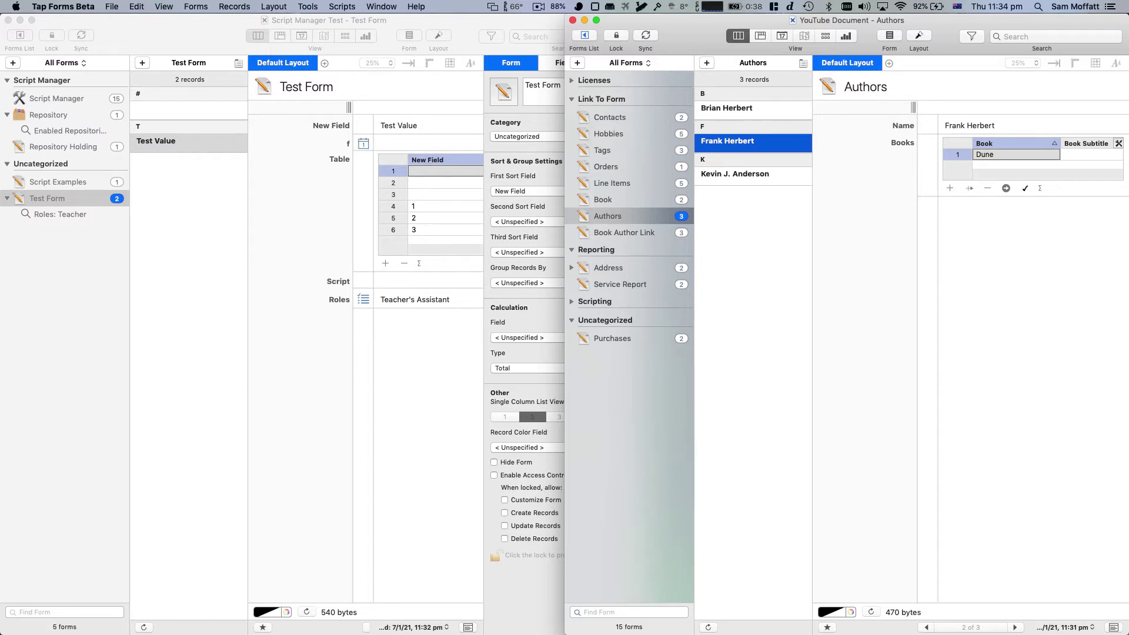
In a new Terminal window, type 'open' and paste the copied tapformz:// record link.
drag(323, 93, 434, 177)
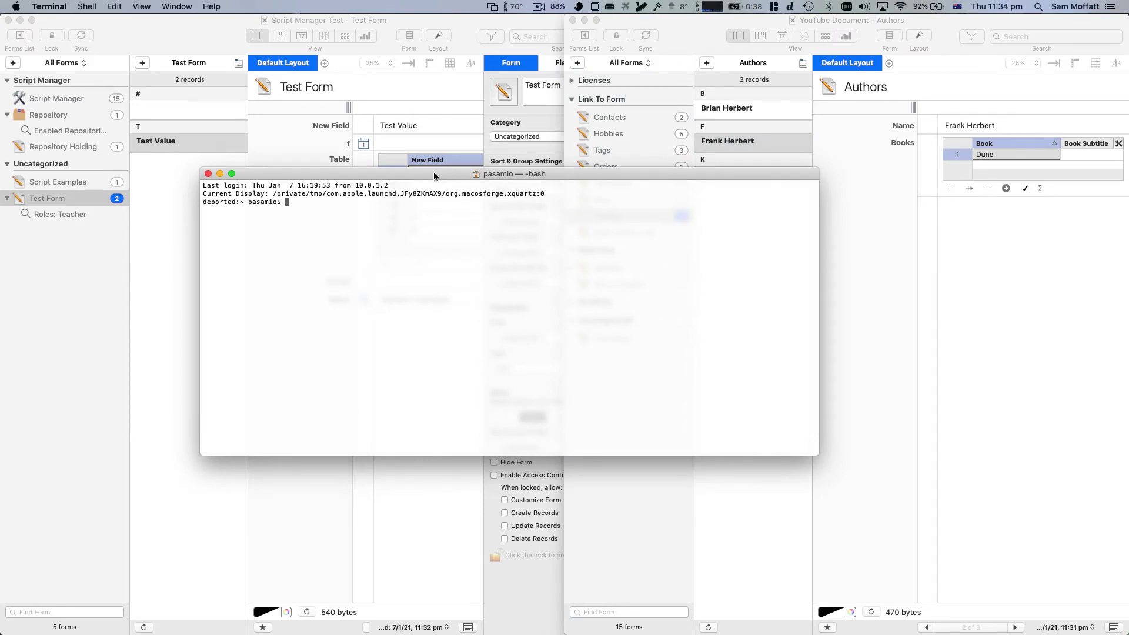
text(open)
key(super+v)
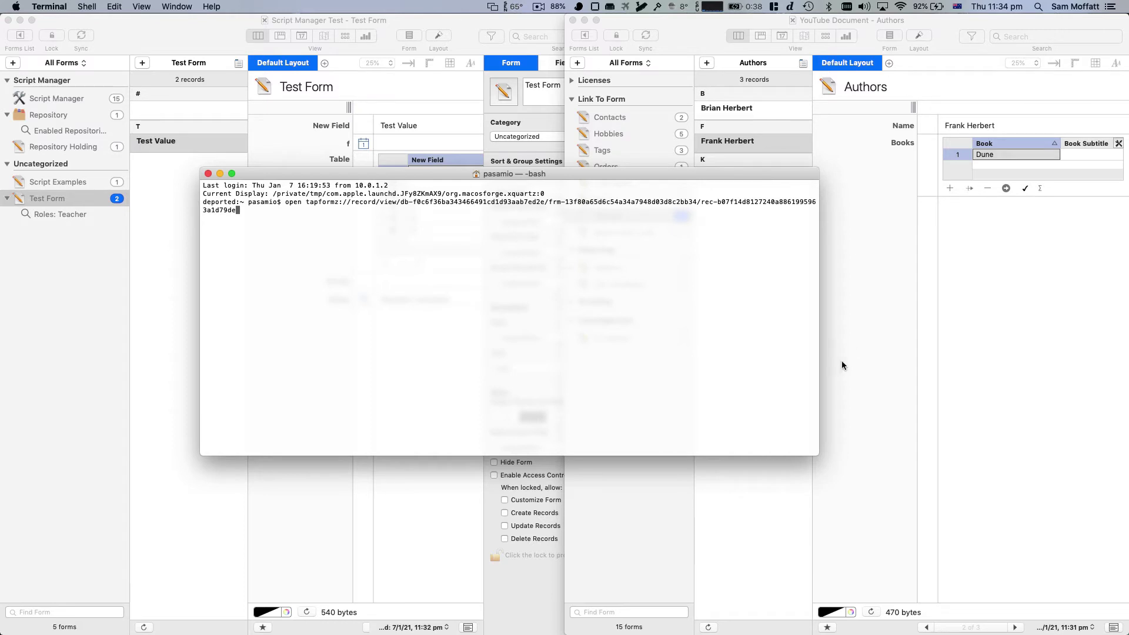
Widen the Terminal window and highlight the link's record, database id and record id parts.
drag(820, 372, 945, 395)
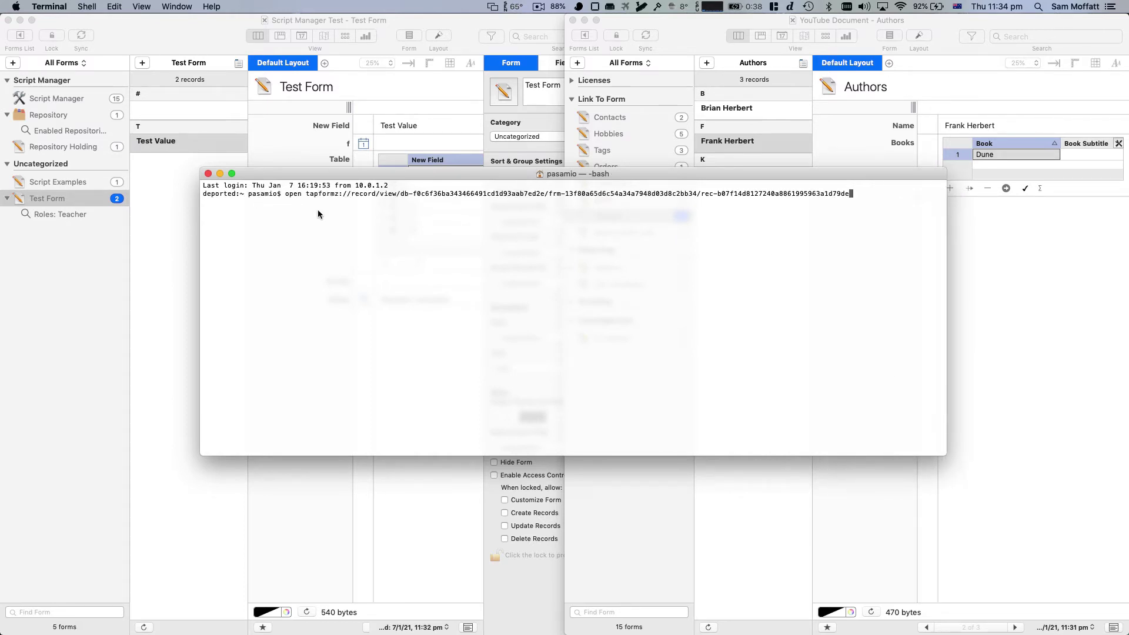
double_click(365, 195)
drag(401, 195, 708, 197)
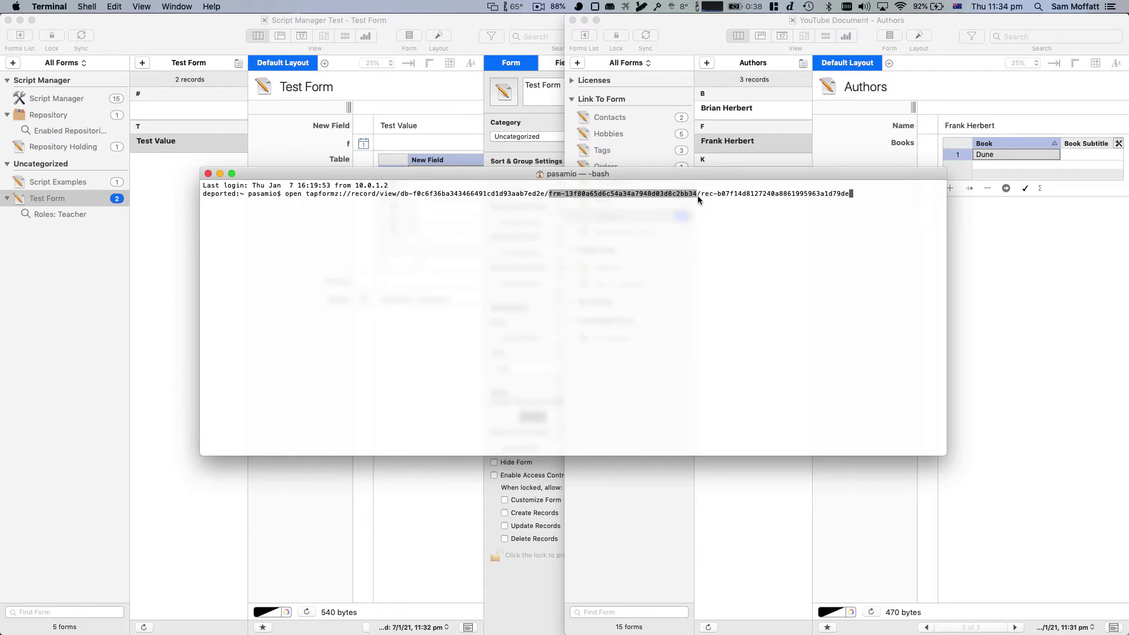
drag(701, 193, 849, 198)
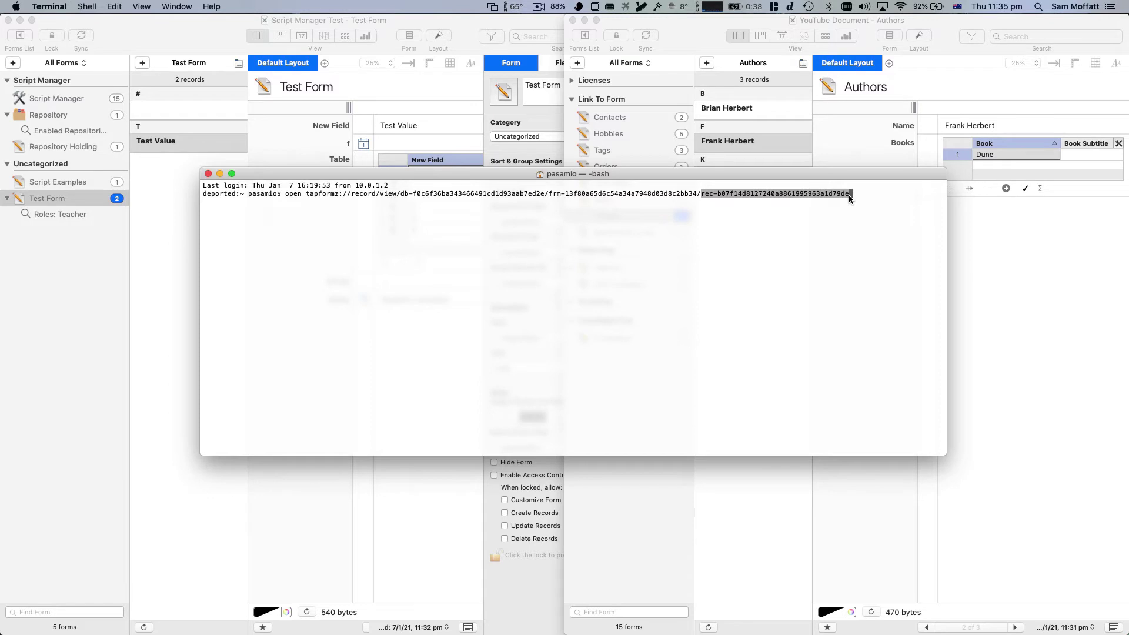
With Tags showing, run the open command to jump to Frank Herbert, then close the YouTube Document window.
click(739, 102)
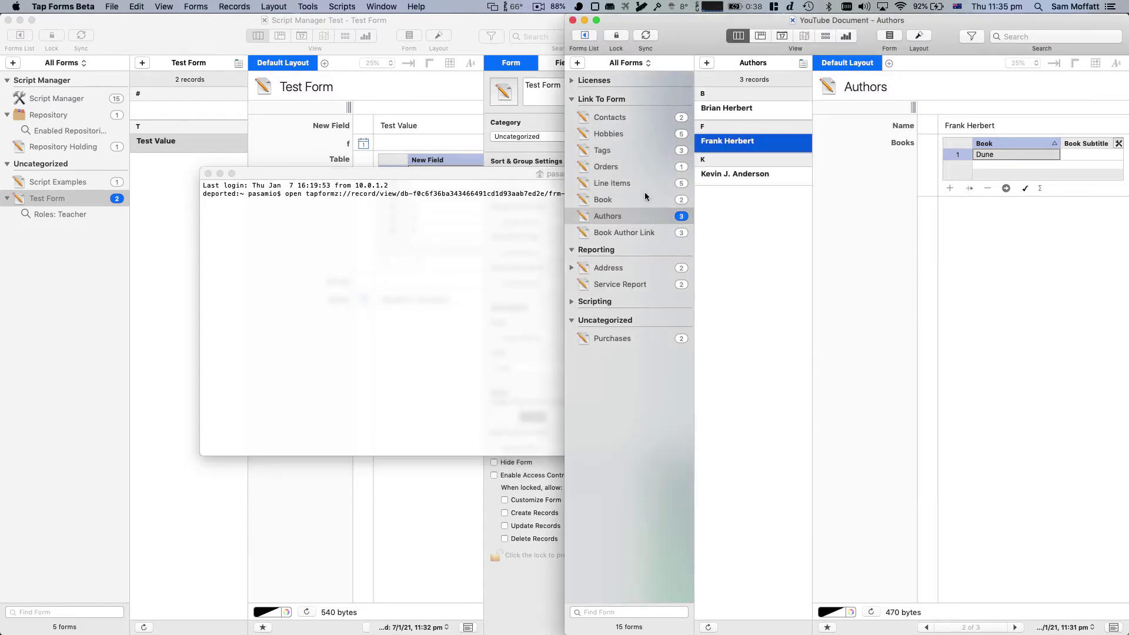
click(618, 151)
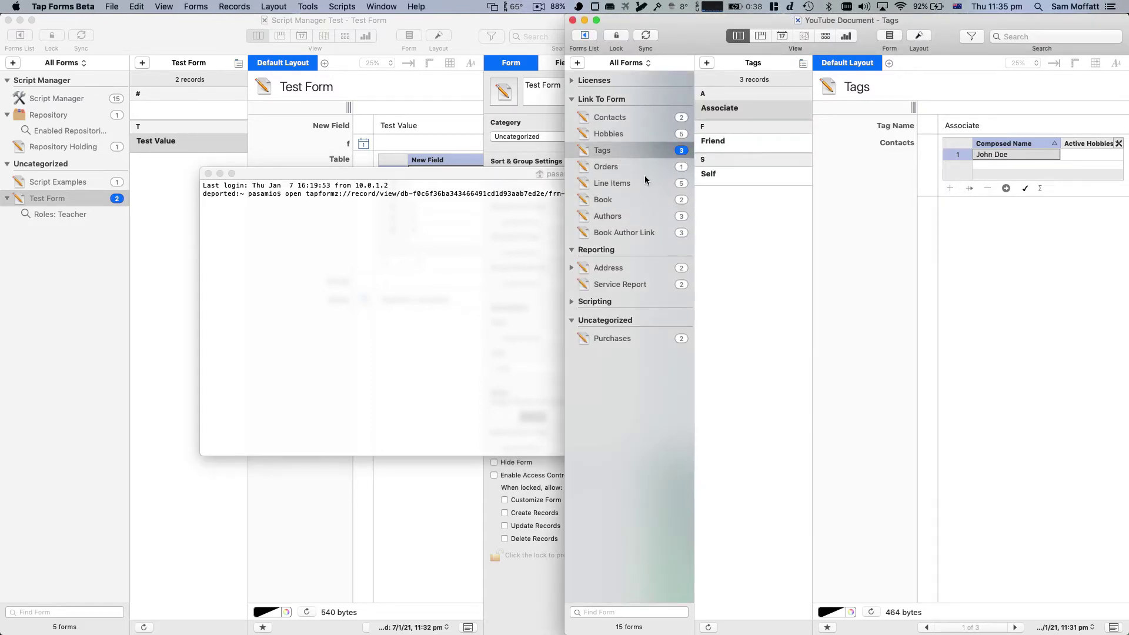
click(481, 306)
key(Return)
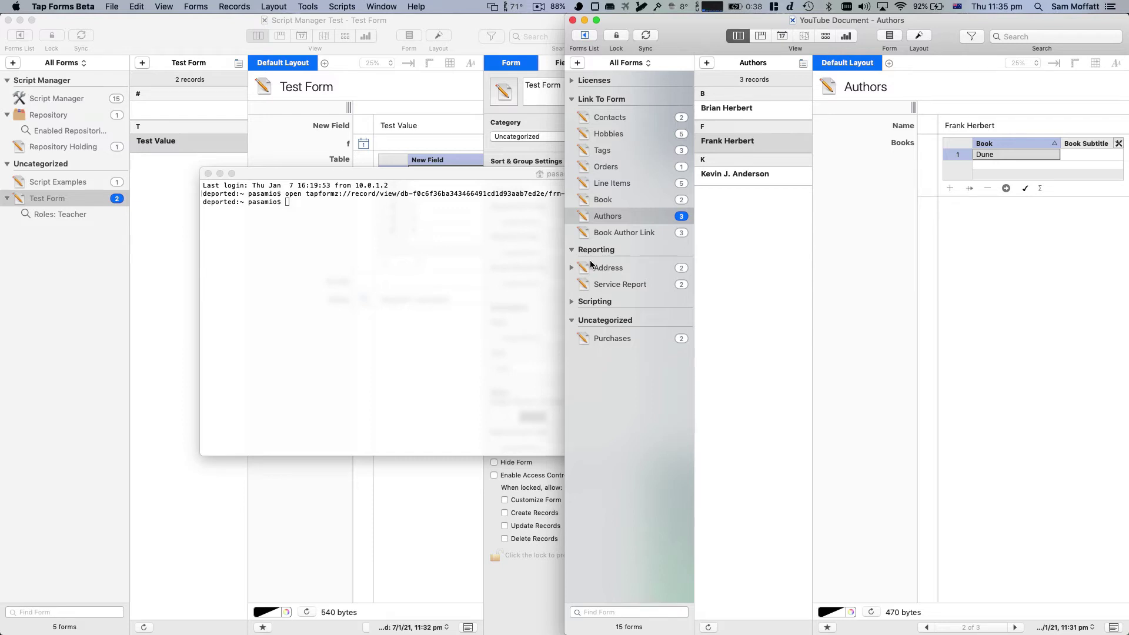
click(573, 21)
click(777, 241)
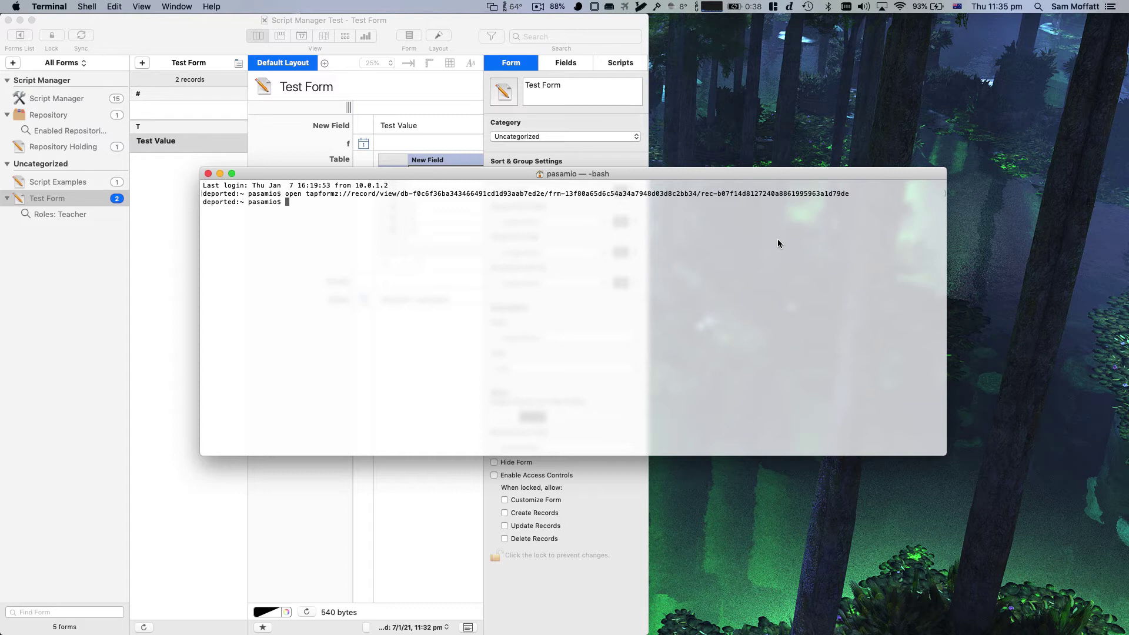
Rerun the open command to reopen YouTube Document at Frank Herbert, then bring Test Form forward.
key(Up)
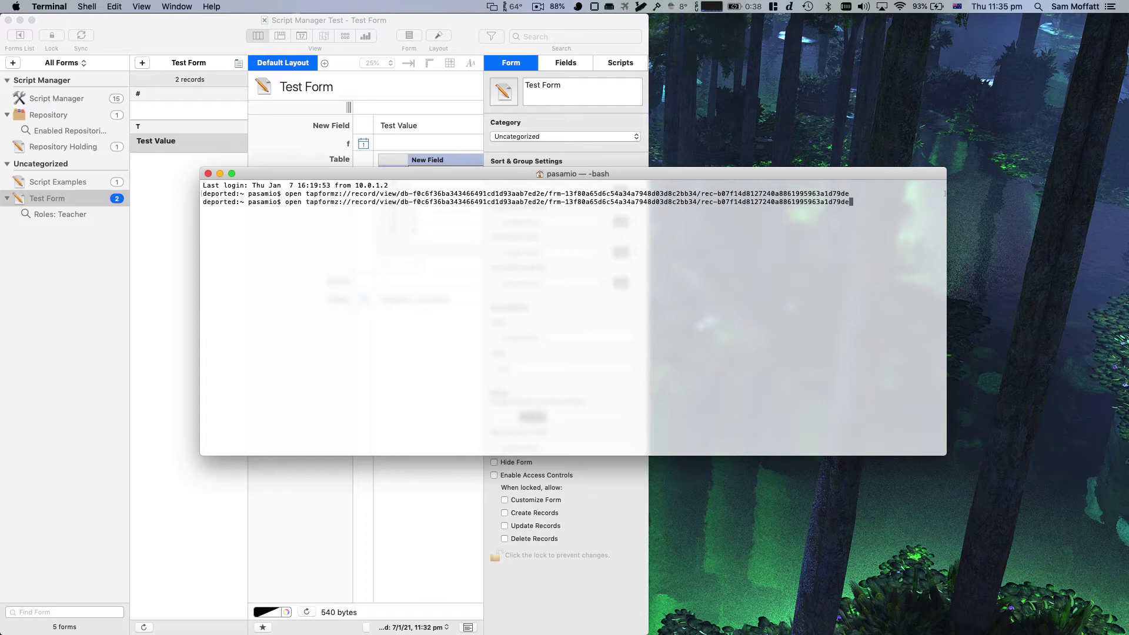
key(Return)
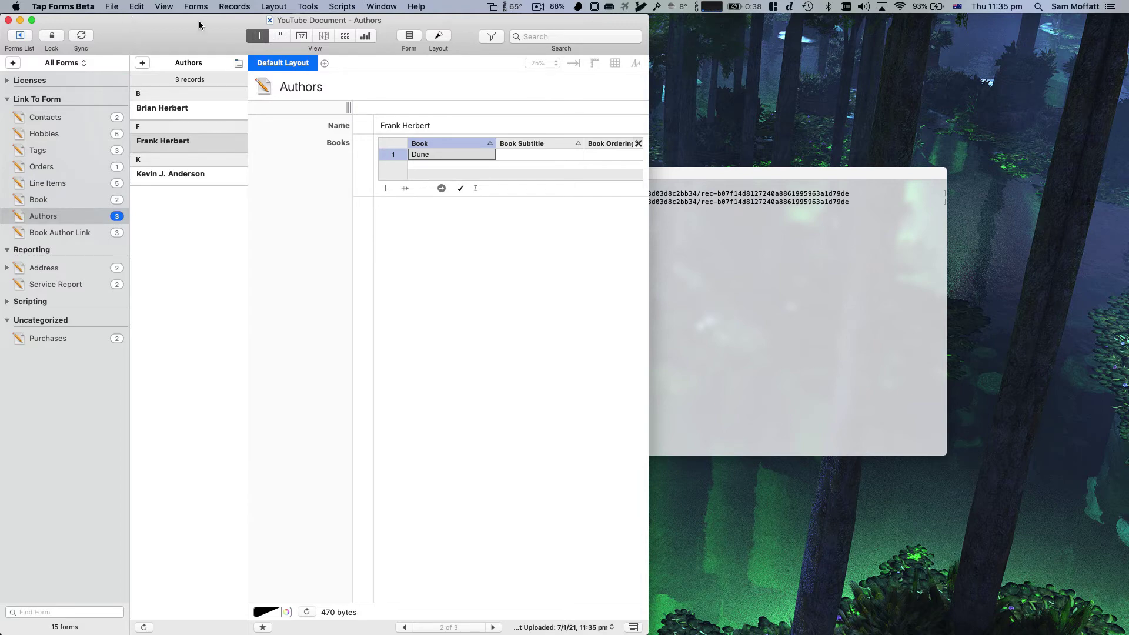
drag(192, 16, 675, 16)
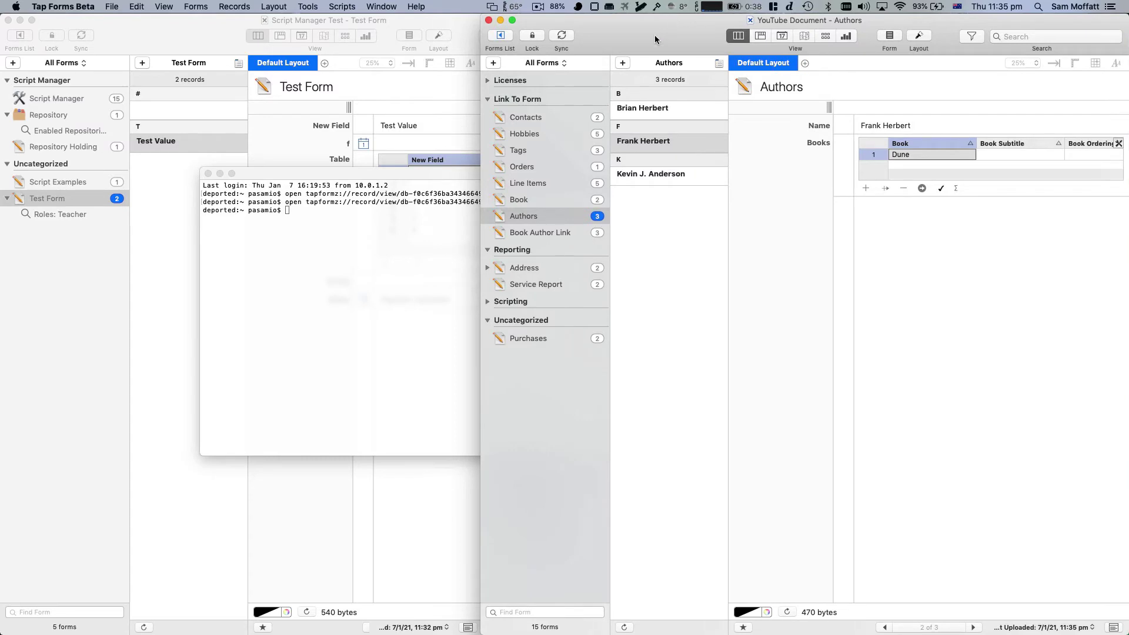
click(404, 303)
click(293, 224)
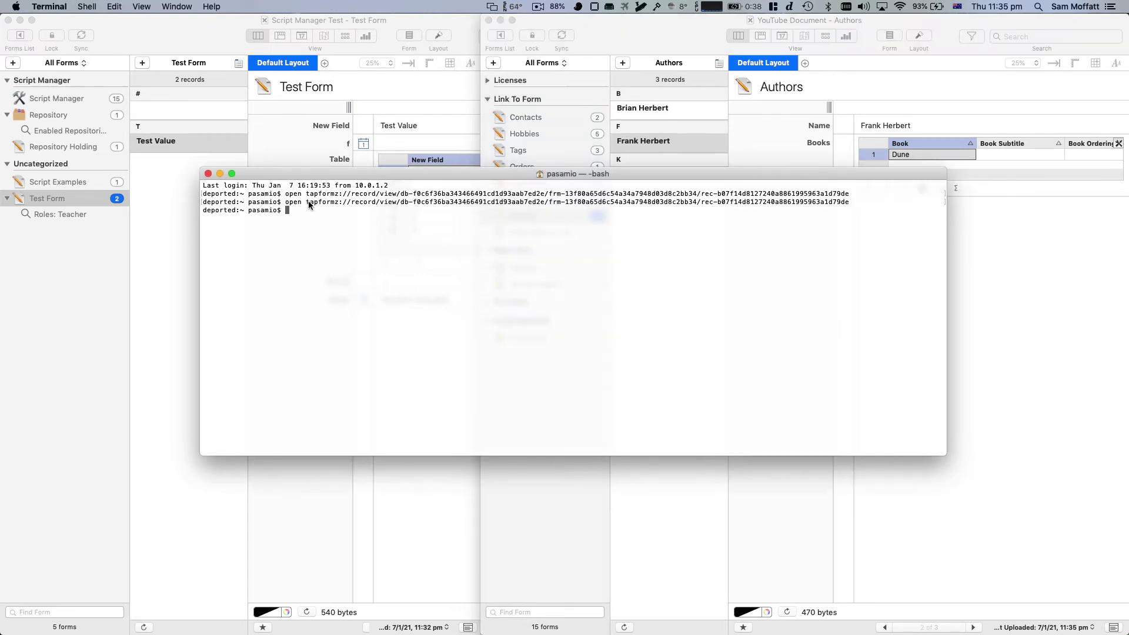
click(298, 148)
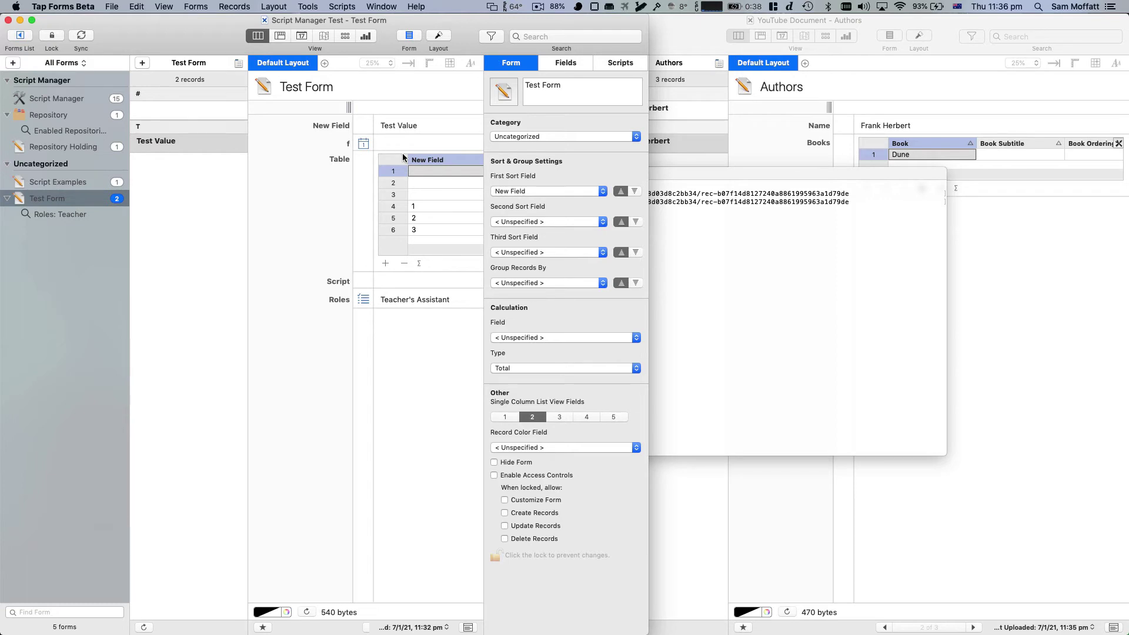
Add a new Web Site field to Test Form in the Fields list.
scroll(397, 144, right, 3)
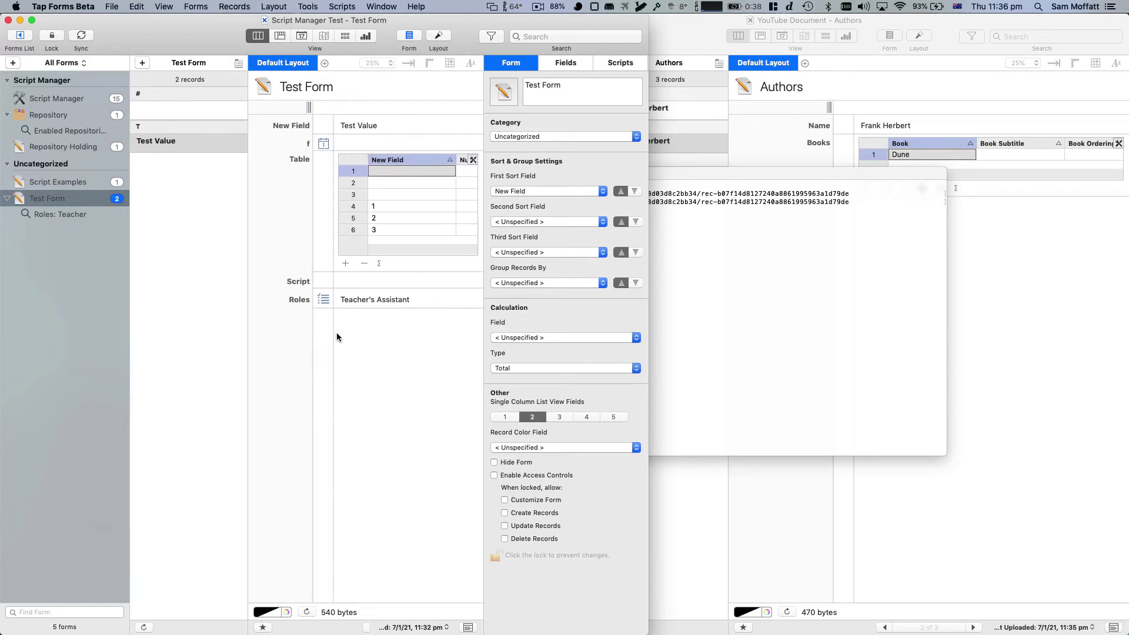
click(566, 62)
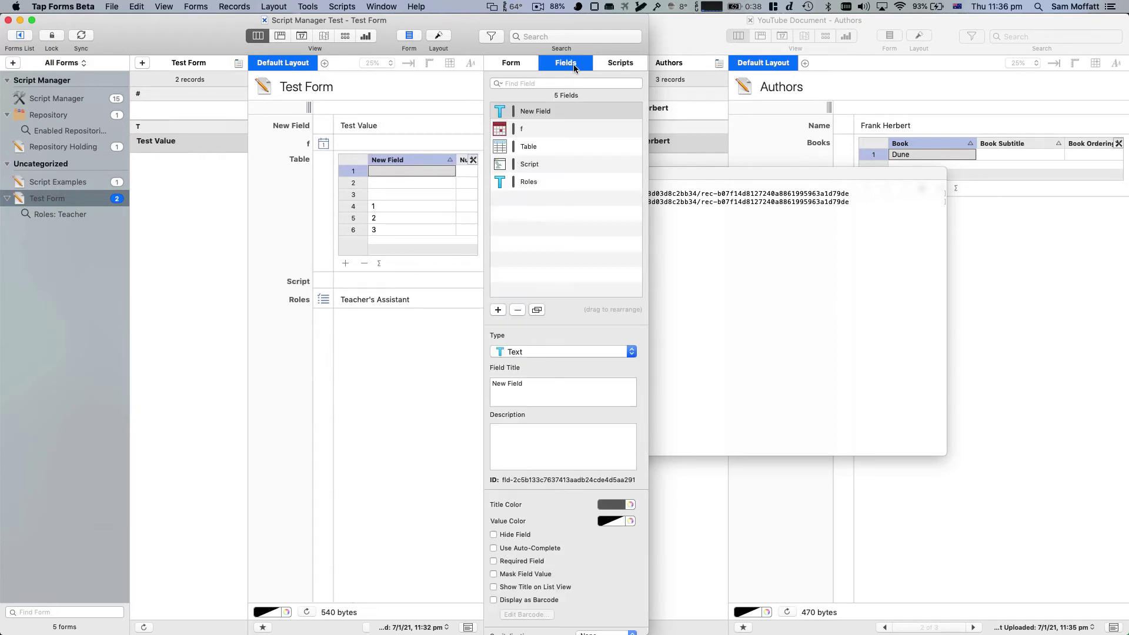
click(498, 310)
click(514, 352)
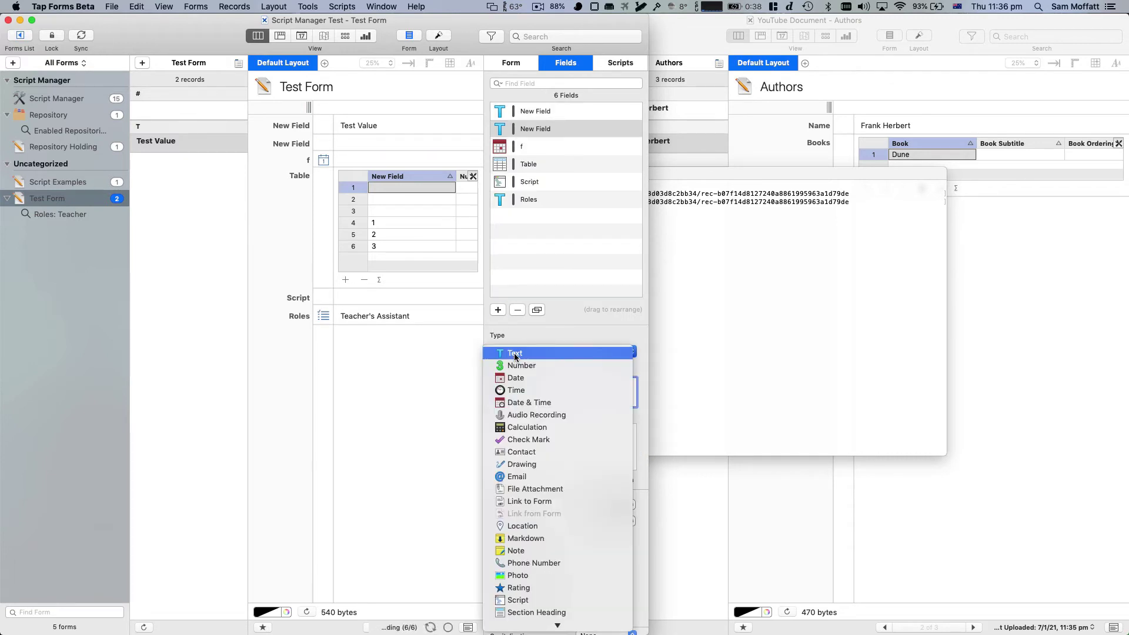
key(w)
key(Return)
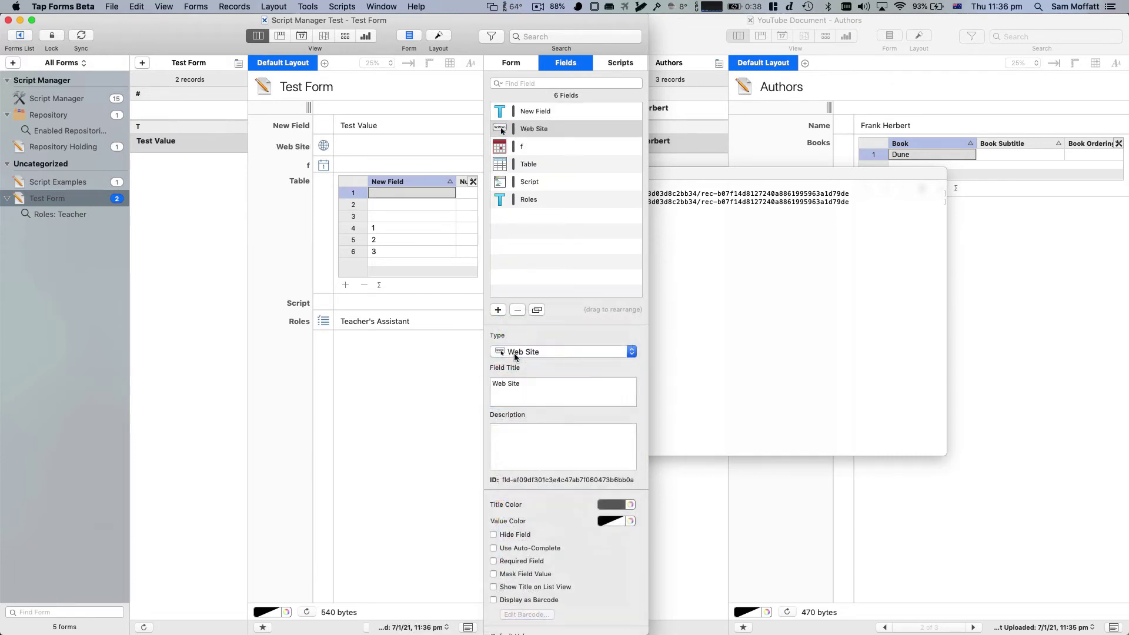
Title the field 'The Other Document' and collapse the forms list.
drag(525, 389, 492, 385)
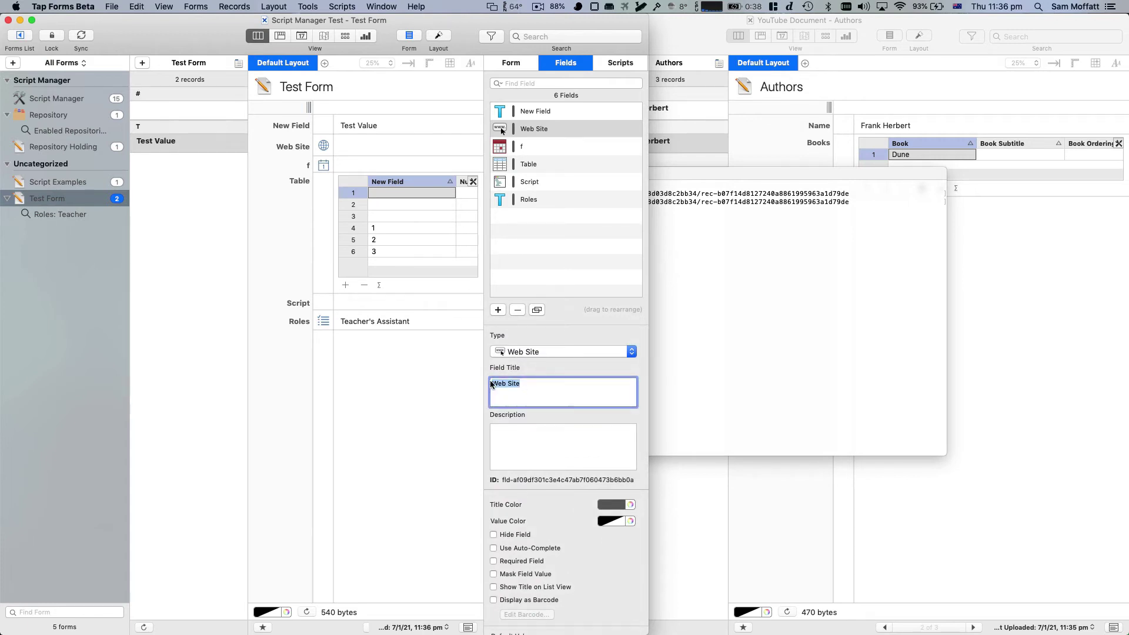
text(The OTHE)
key(BackSpace)
key(BackSpace)
text(her Documen)
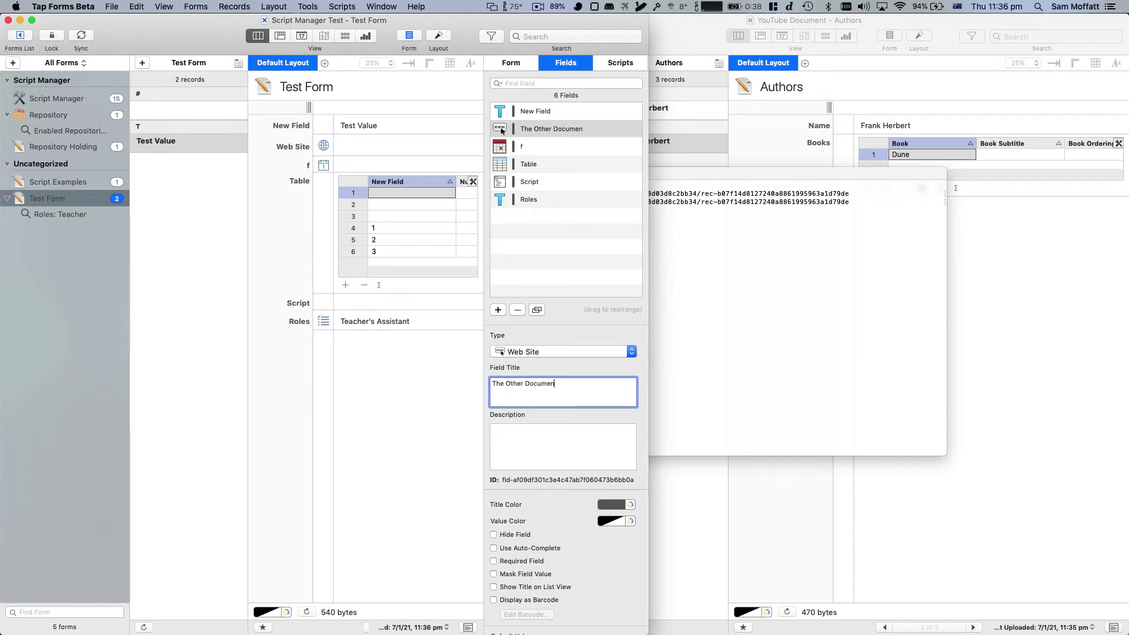
text(t)
key(Return)
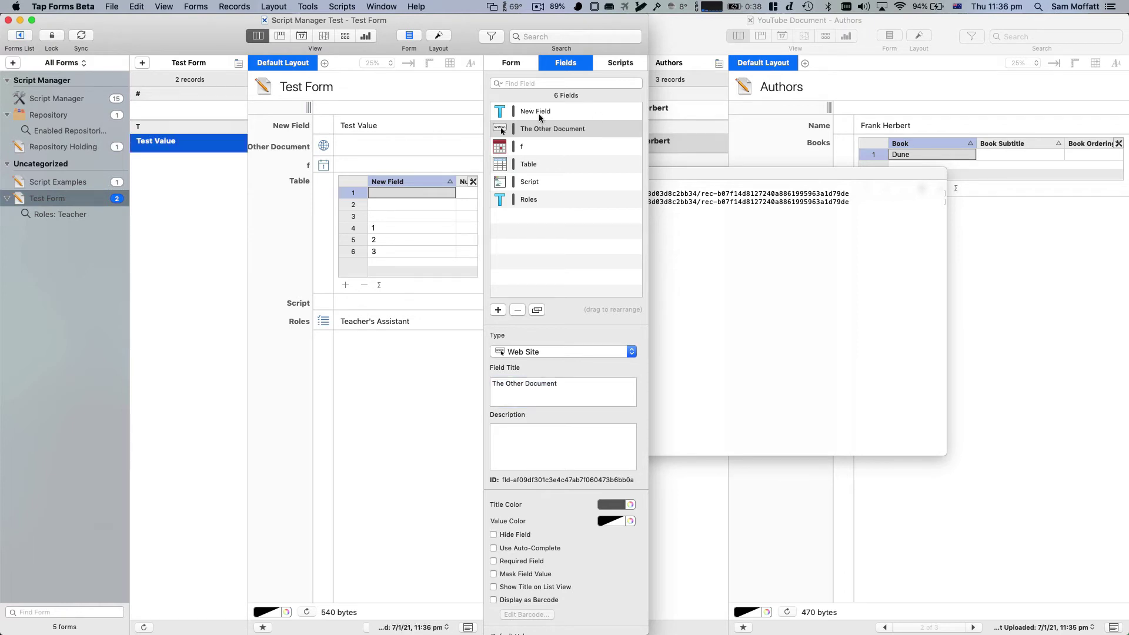
click(388, 147)
click(19, 37)
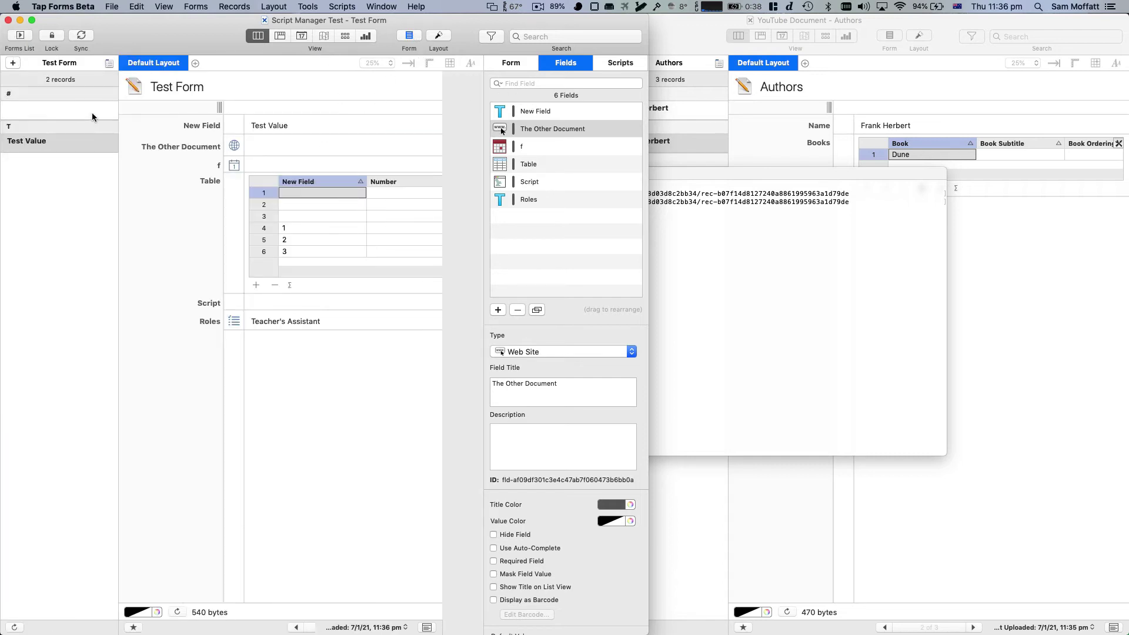
Paste the tapformz:// record link into The Other Document field.
click(410, 37)
click(293, 147)
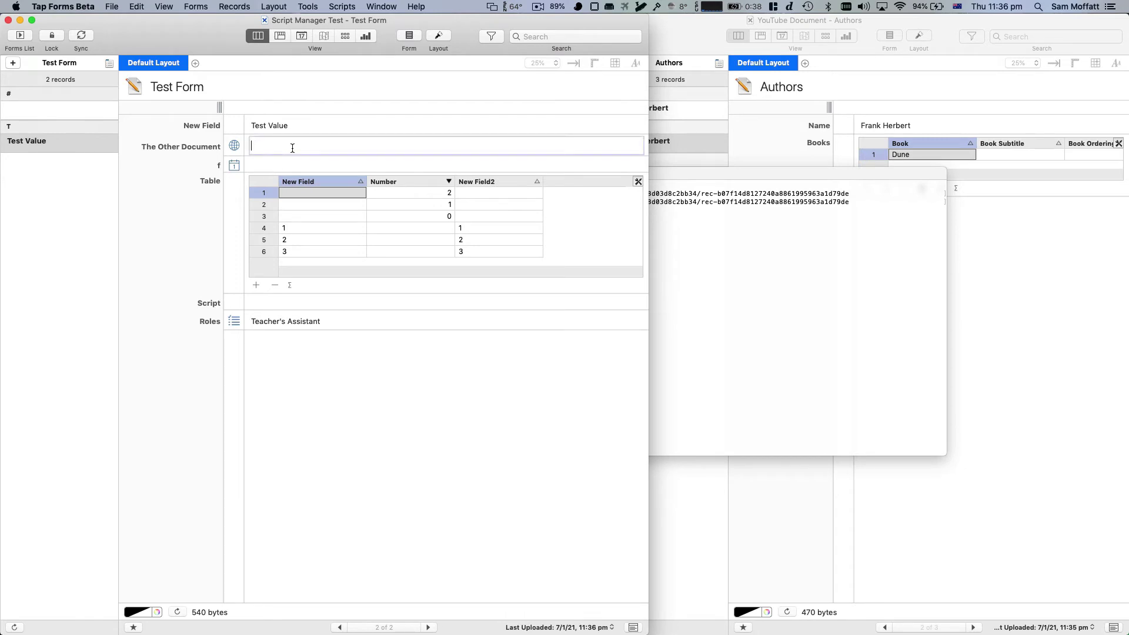
key(super+v)
click(206, 182)
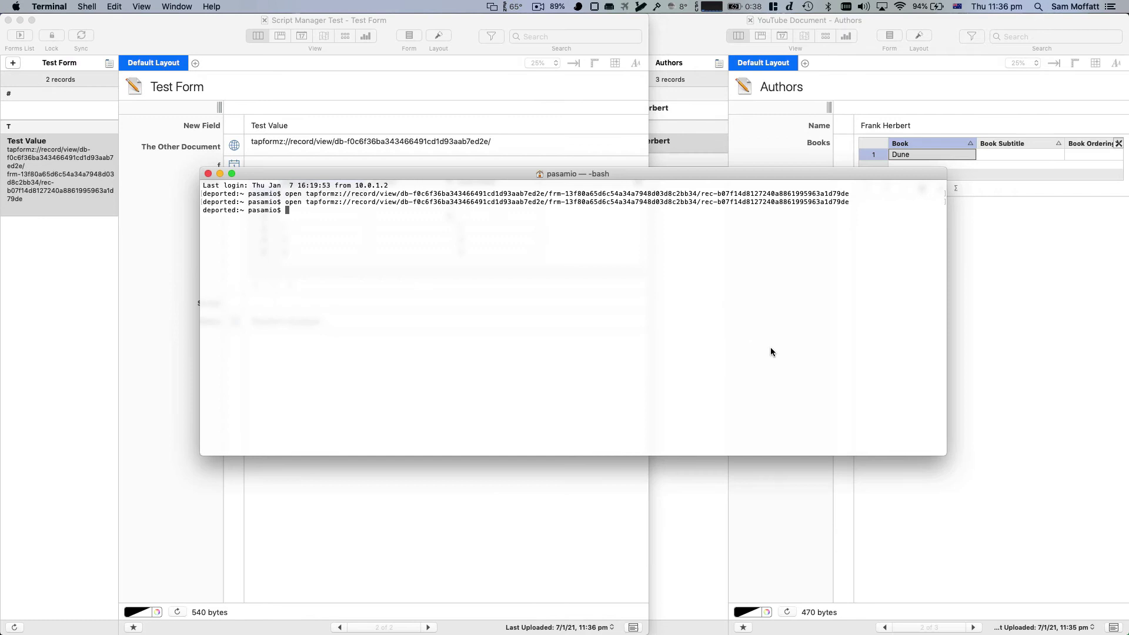
Close YouTube Document and follow the stored link twice, confirming it reopens Frank Herbert's record.
click(1019, 274)
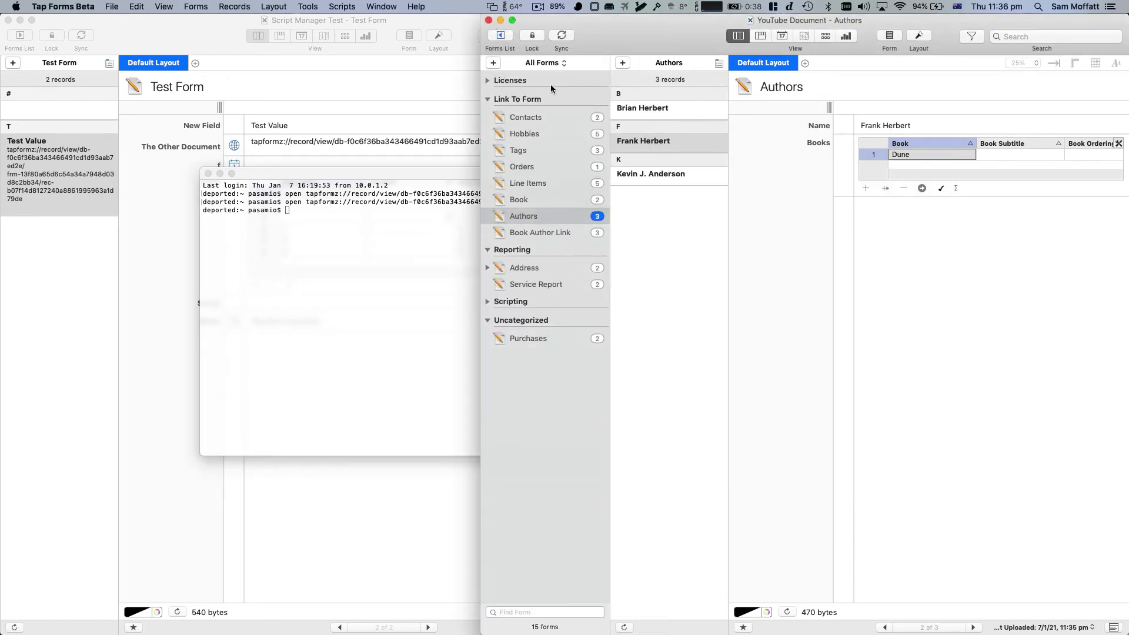
click(488, 20)
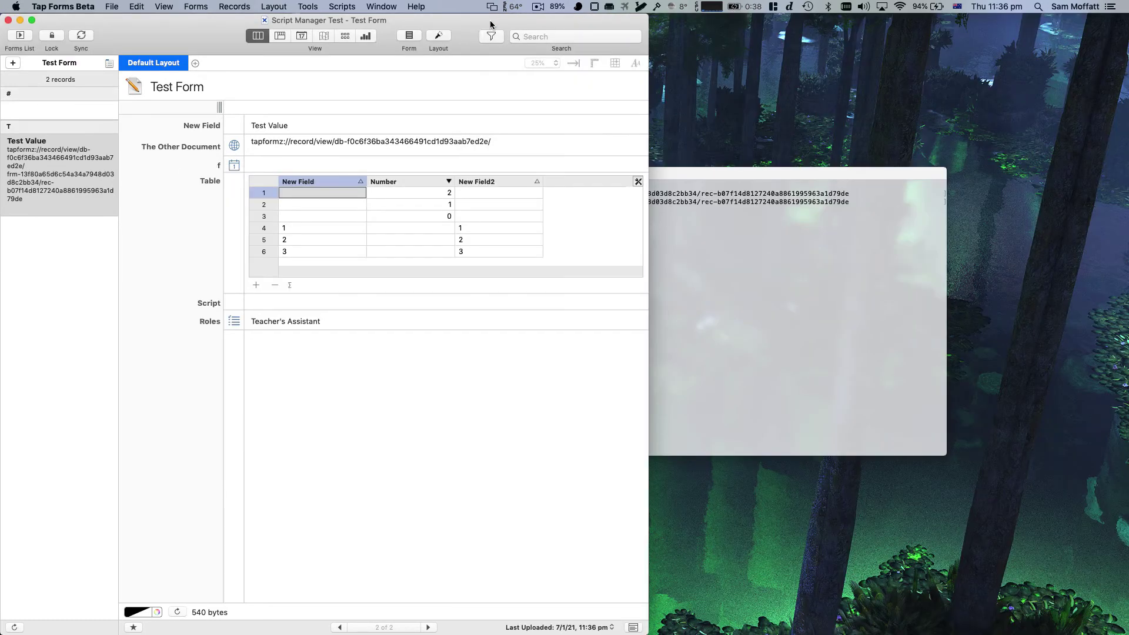
click(234, 149)
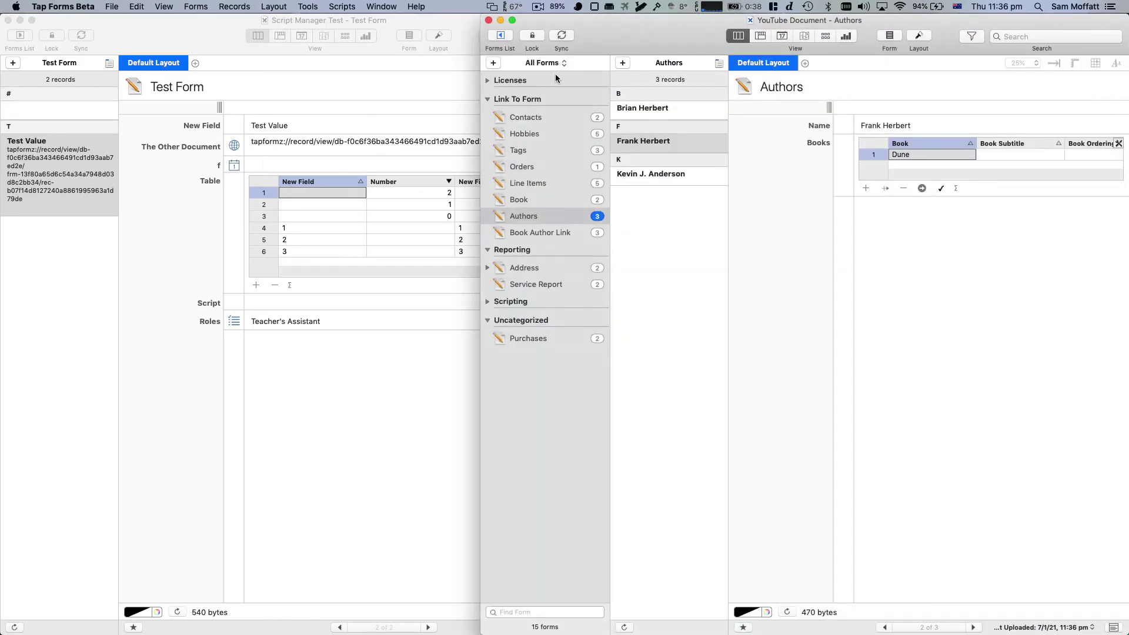
click(527, 149)
click(532, 134)
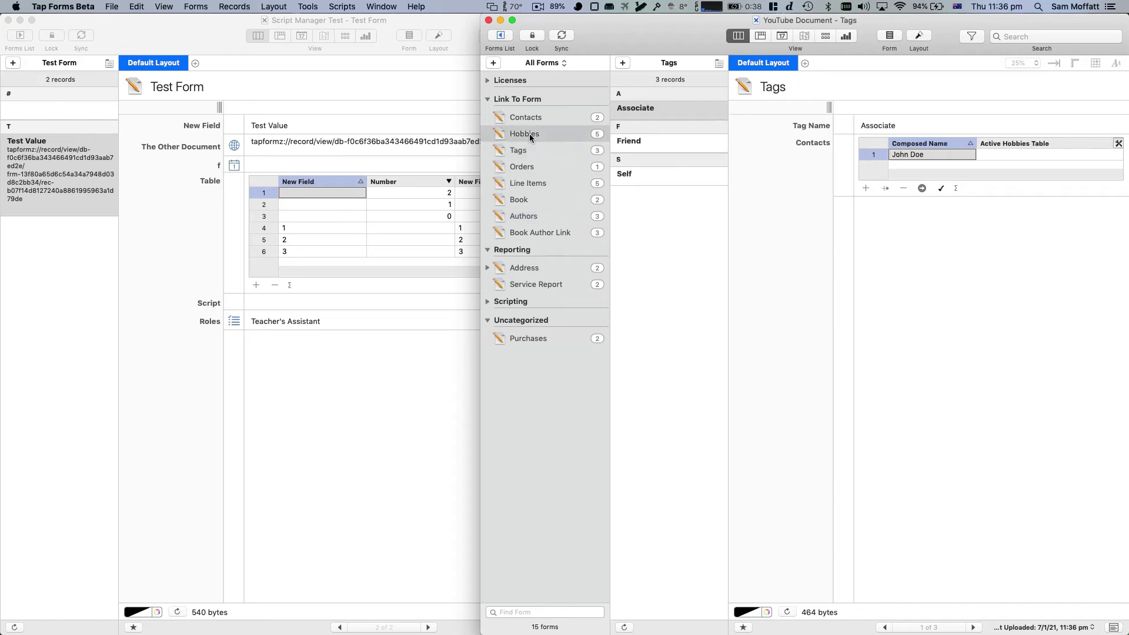
click(488, 20)
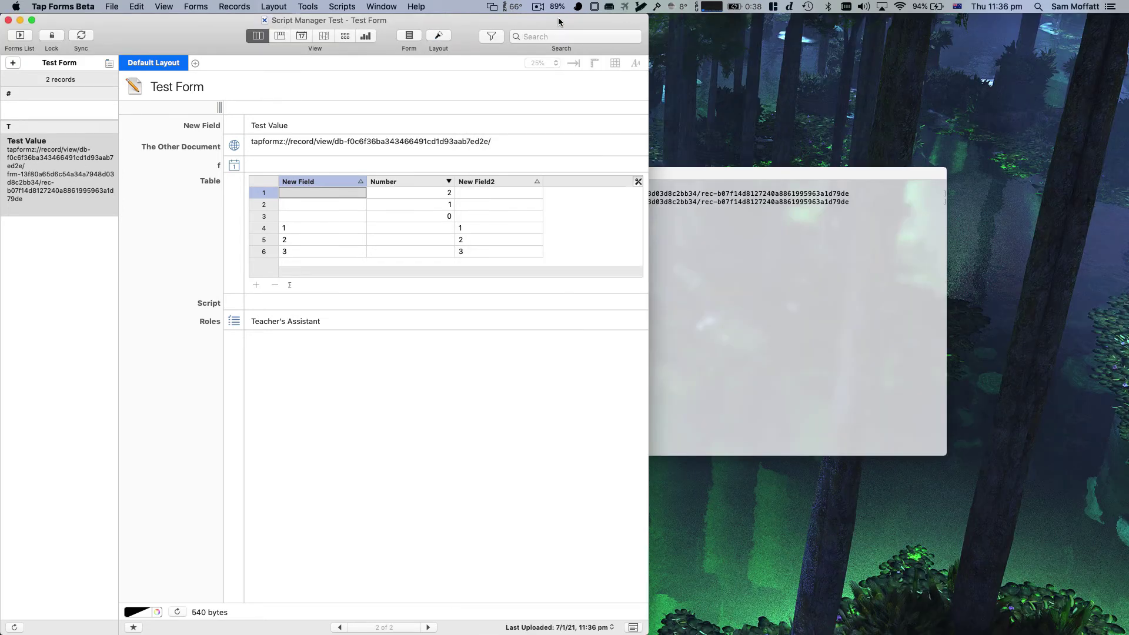
click(234, 145)
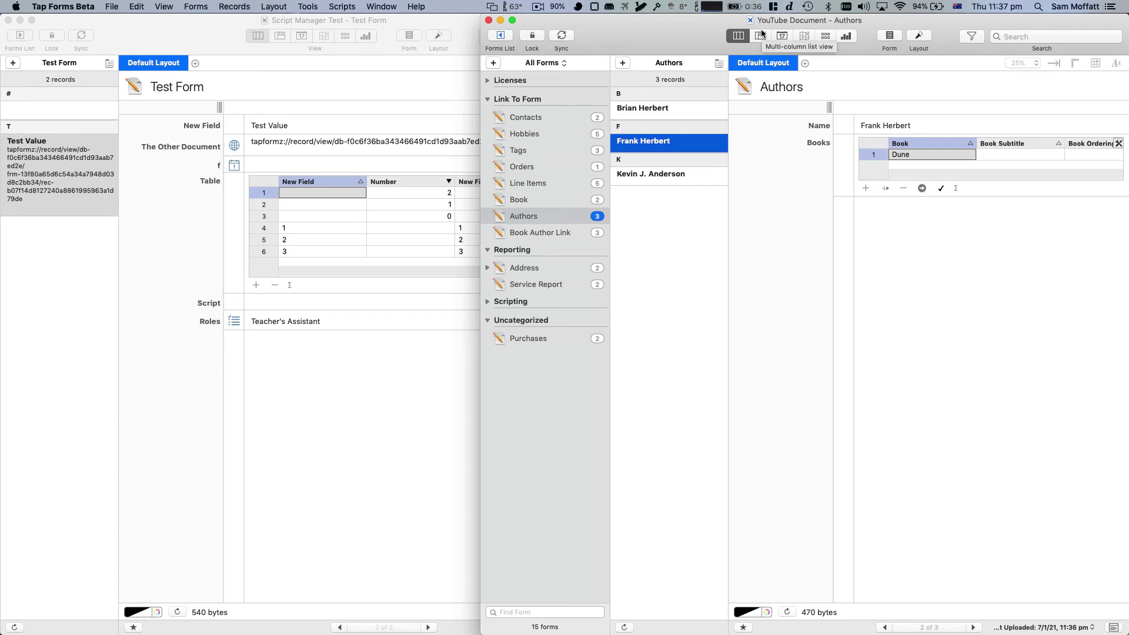
super+click(780, 23)
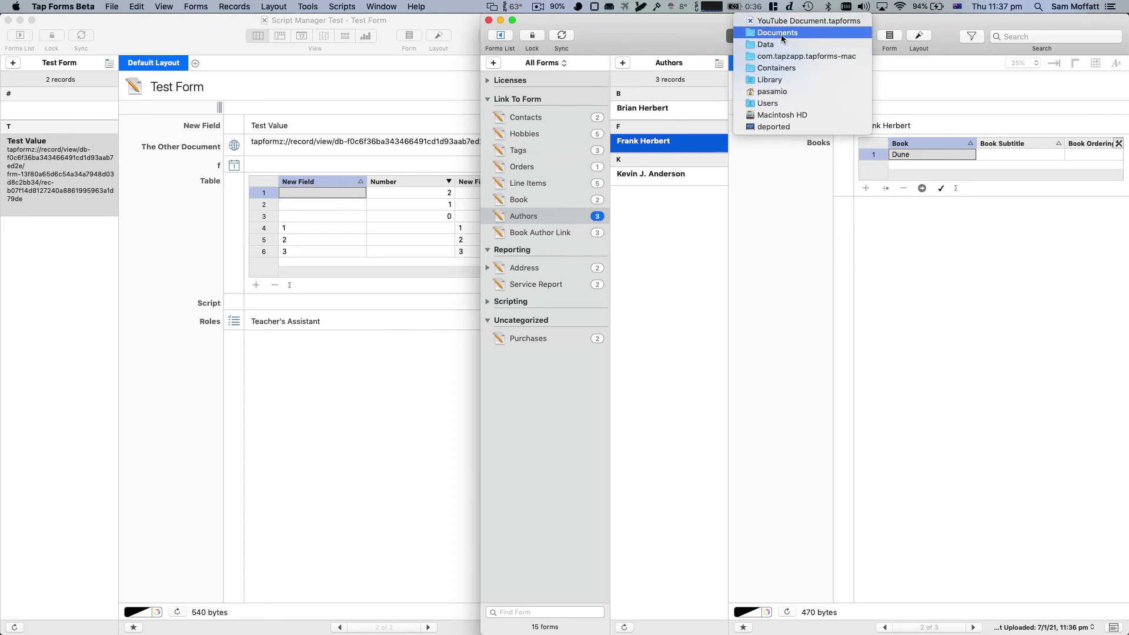
click(658, 24)
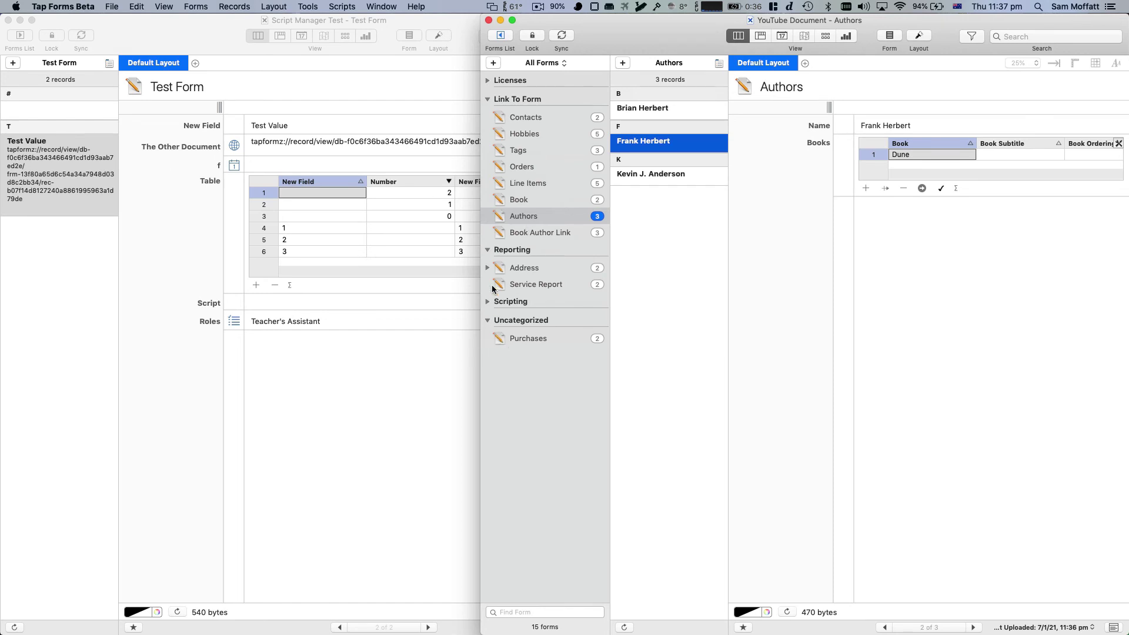
In the Book form, add a New Field and move it below Authors.
click(523, 340)
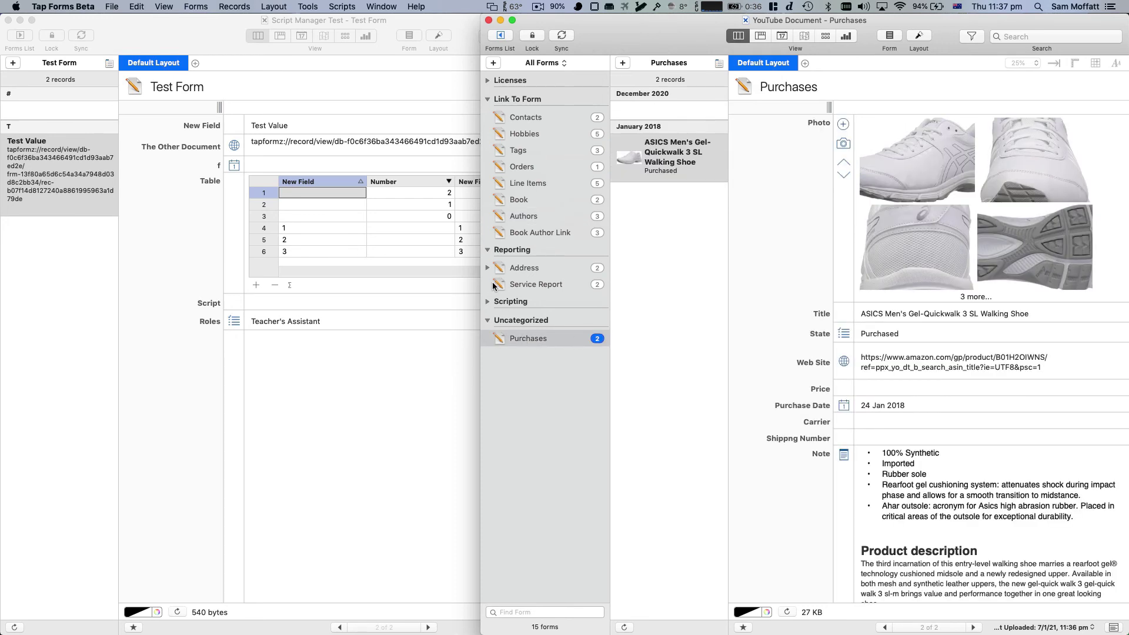
click(509, 202)
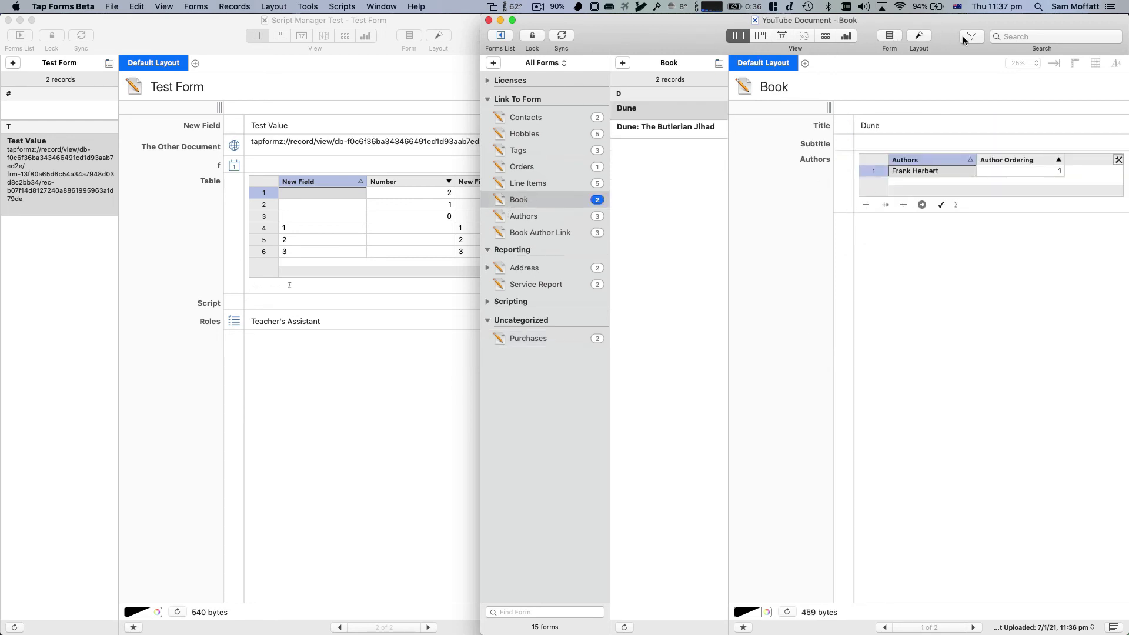
click(895, 37)
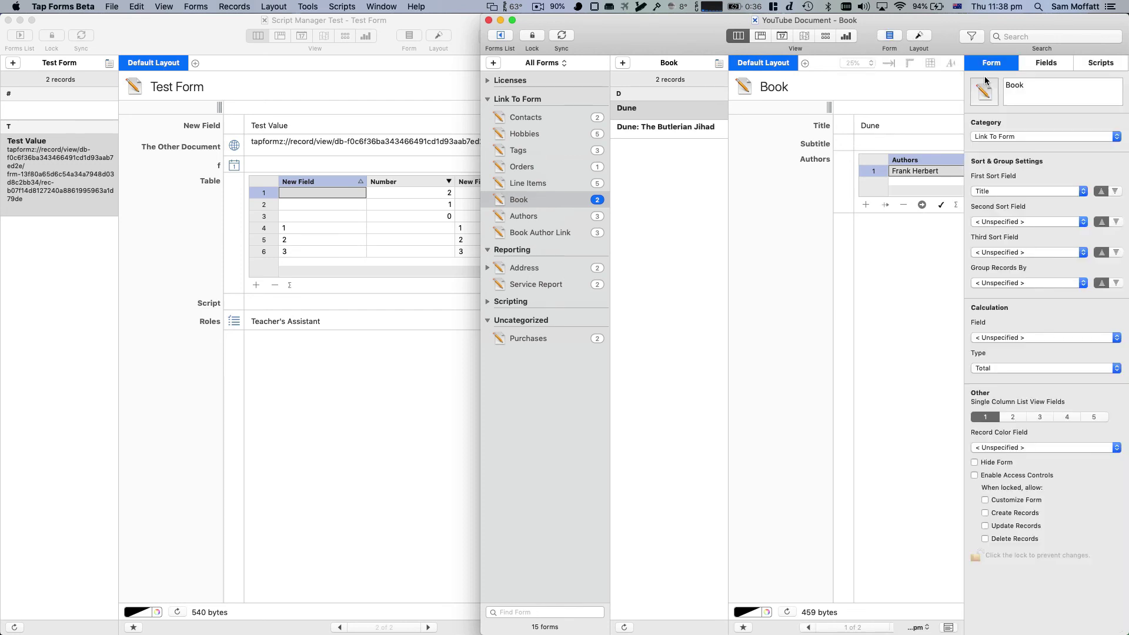
click(1046, 66)
click(978, 310)
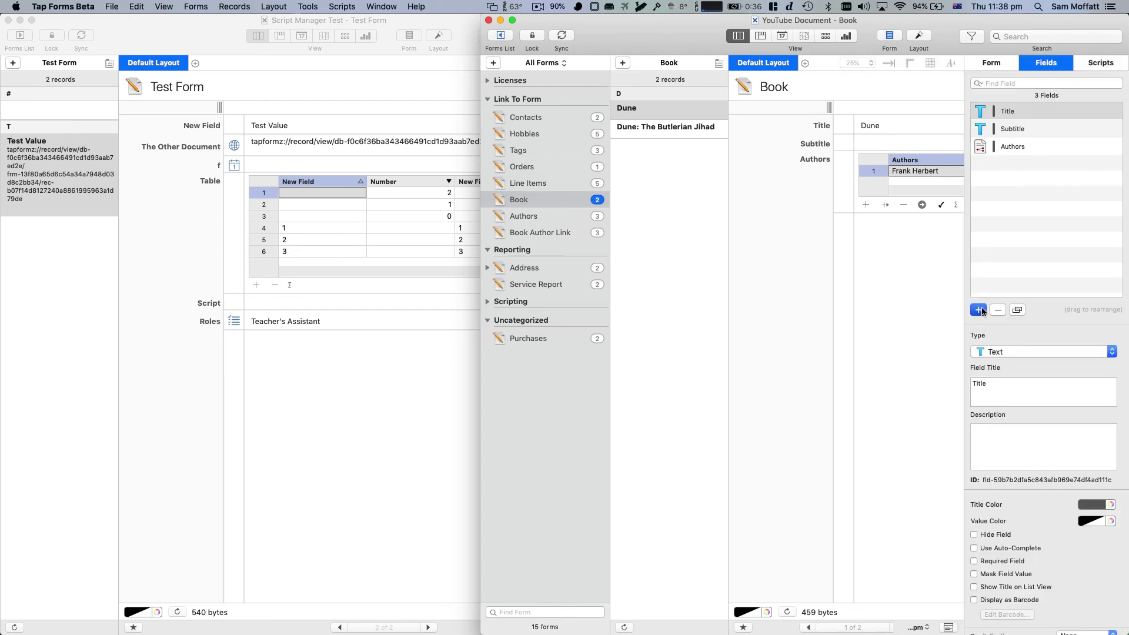
click(1003, 146)
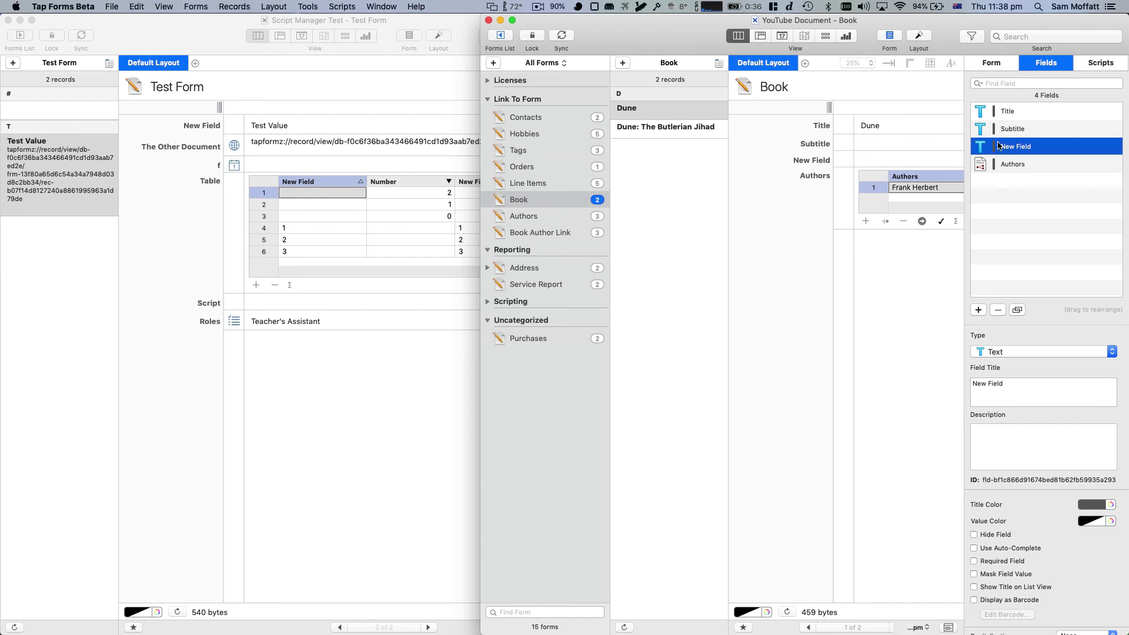
drag(1002, 146, 1011, 174)
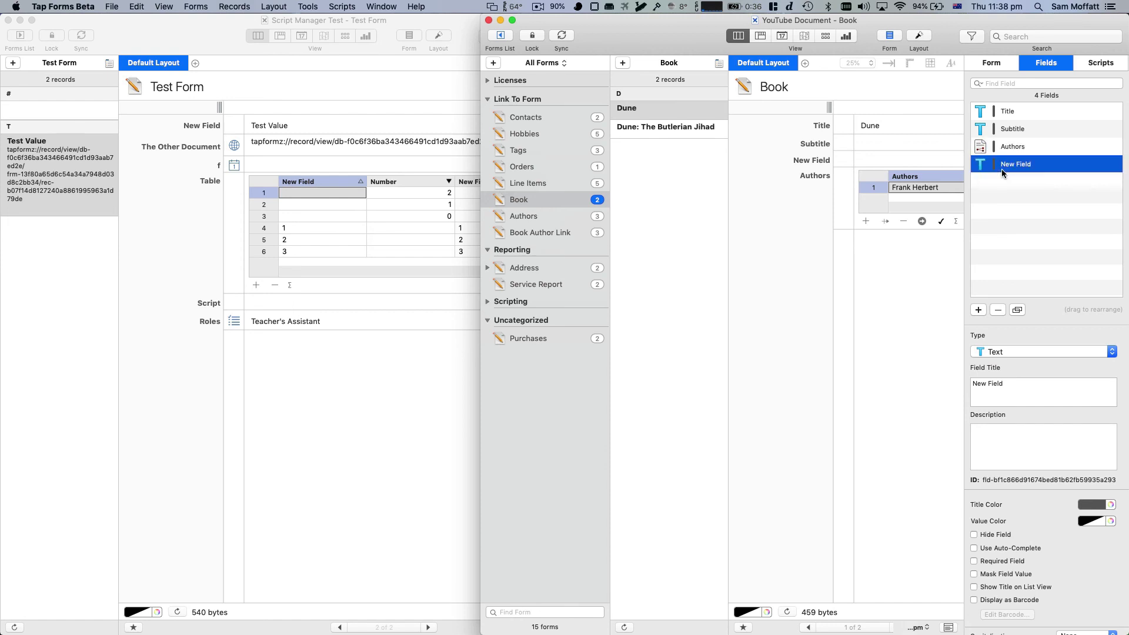
Make the new field a Web Site field, paste the tapformz:// link, and follow it.
click(993, 352)
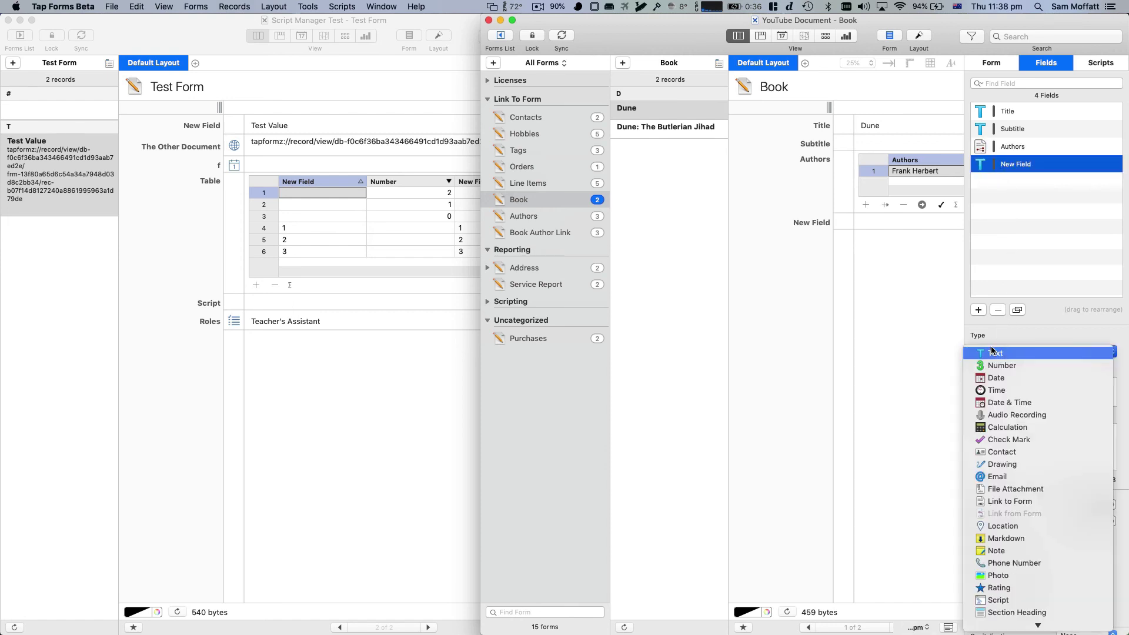
scroll(1011, 588, down, 2)
click(1005, 609)
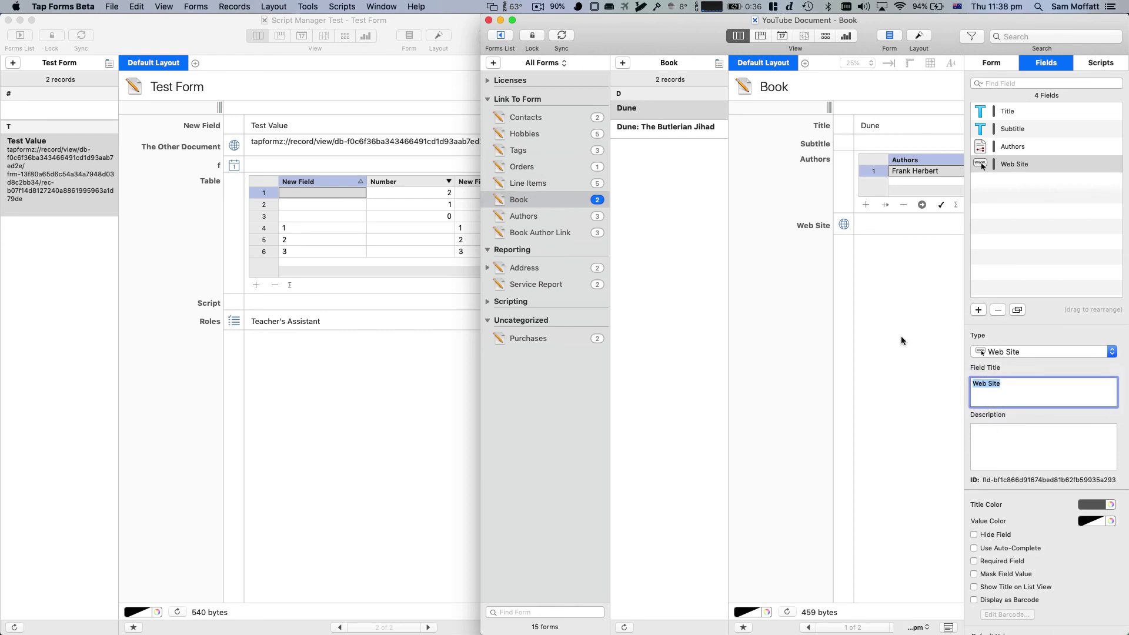
click(876, 226)
key(super+v)
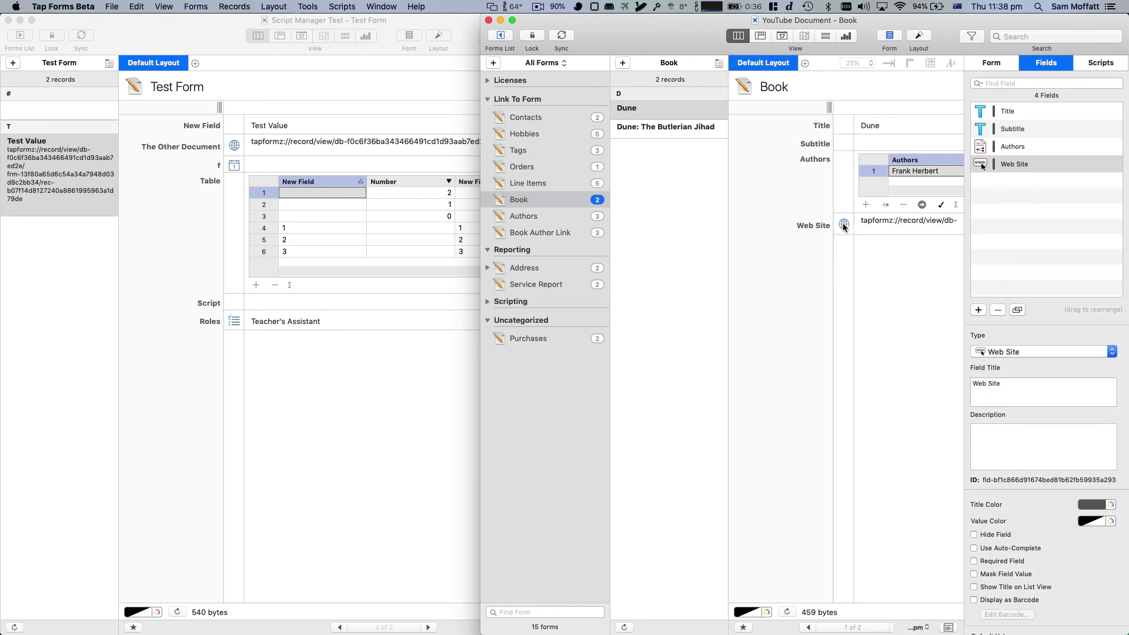
click(844, 225)
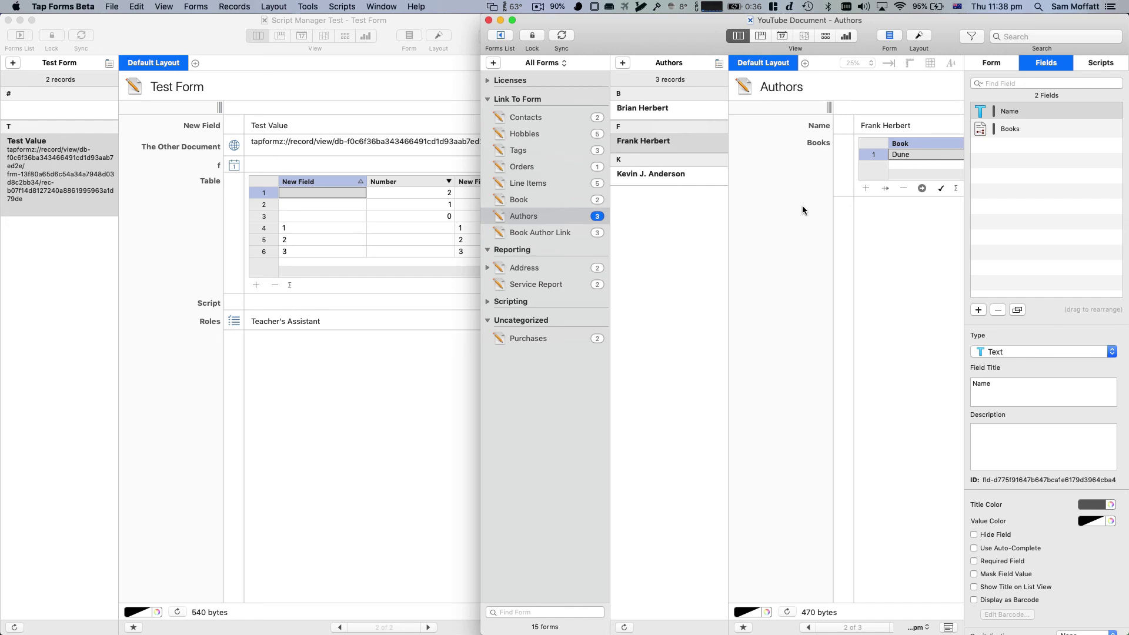
Return to Dune in Book, inspect the Authors field, and widen the window to show the full link.
click(555, 198)
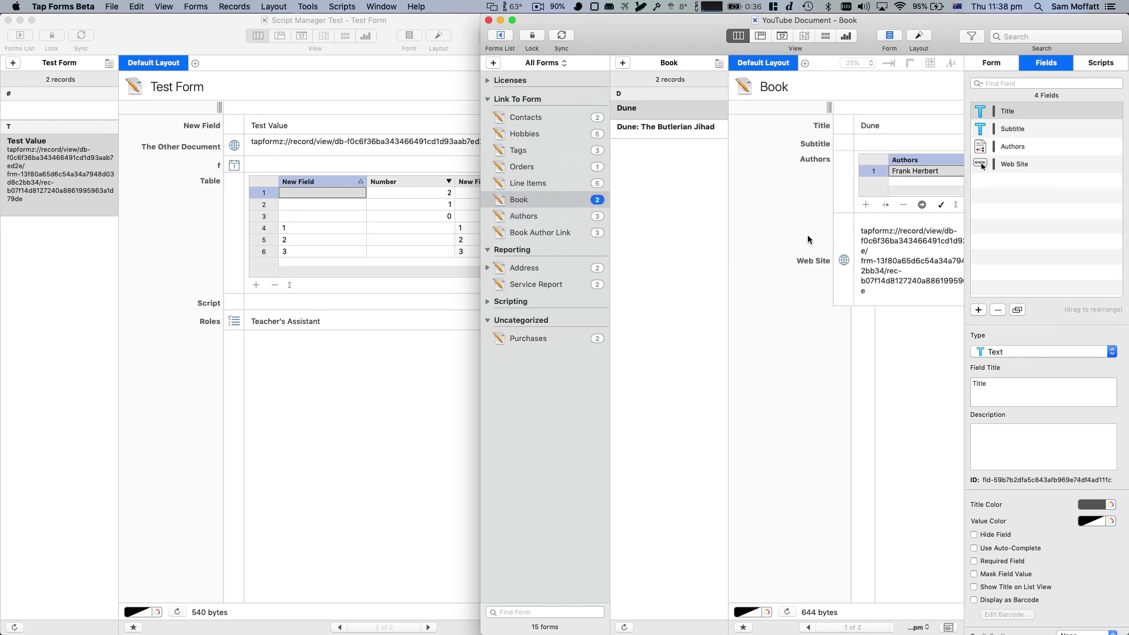
click(1004, 154)
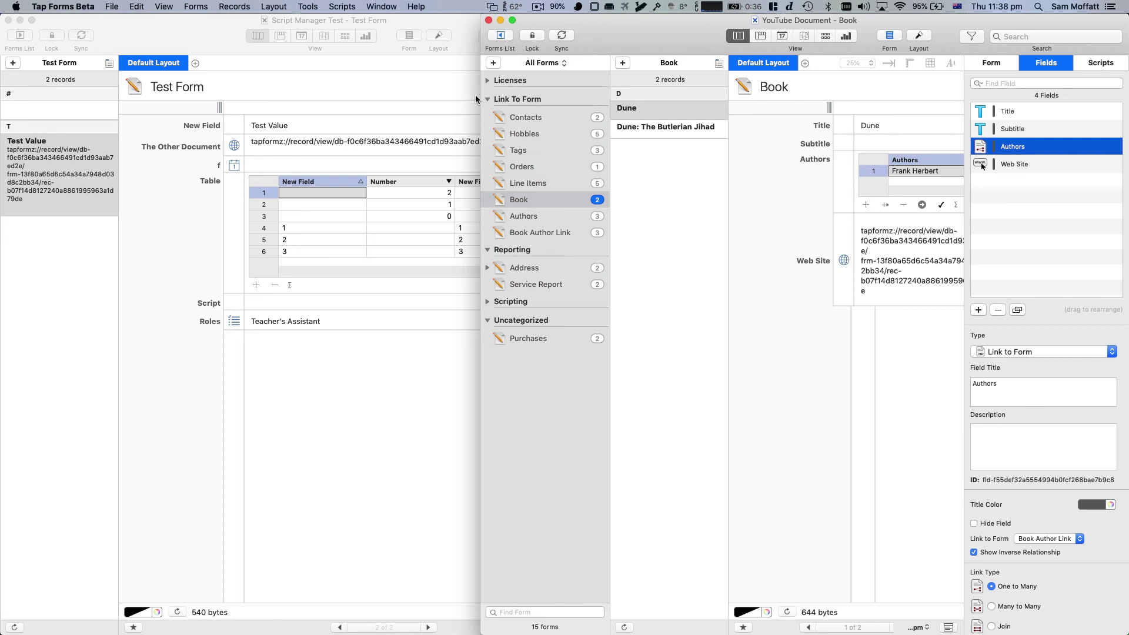
drag(476, 95, 213, 95)
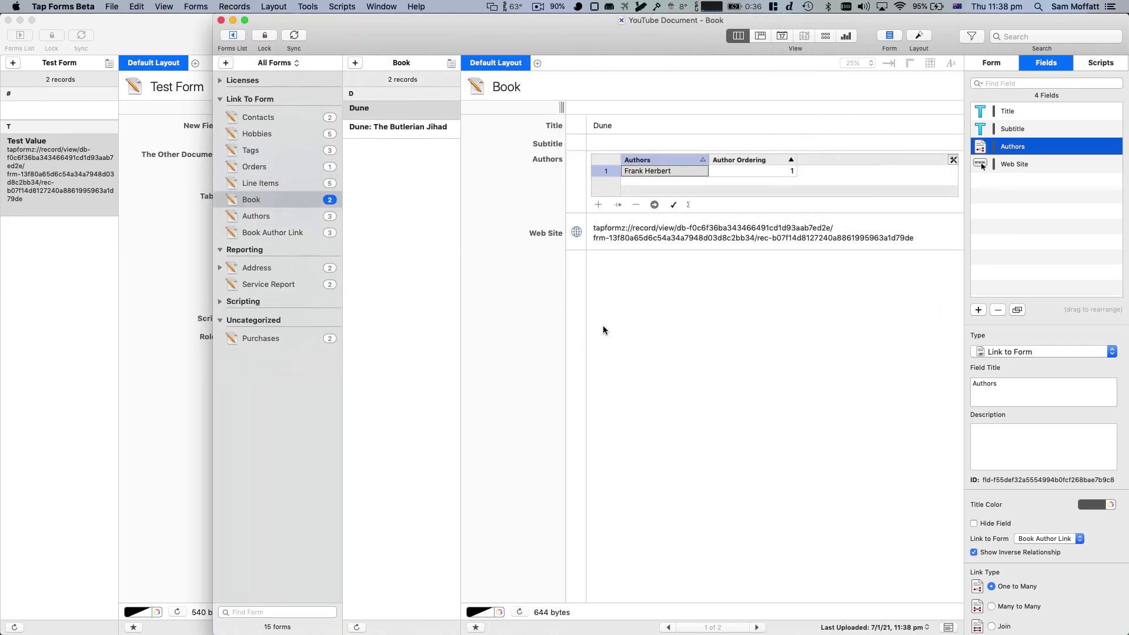